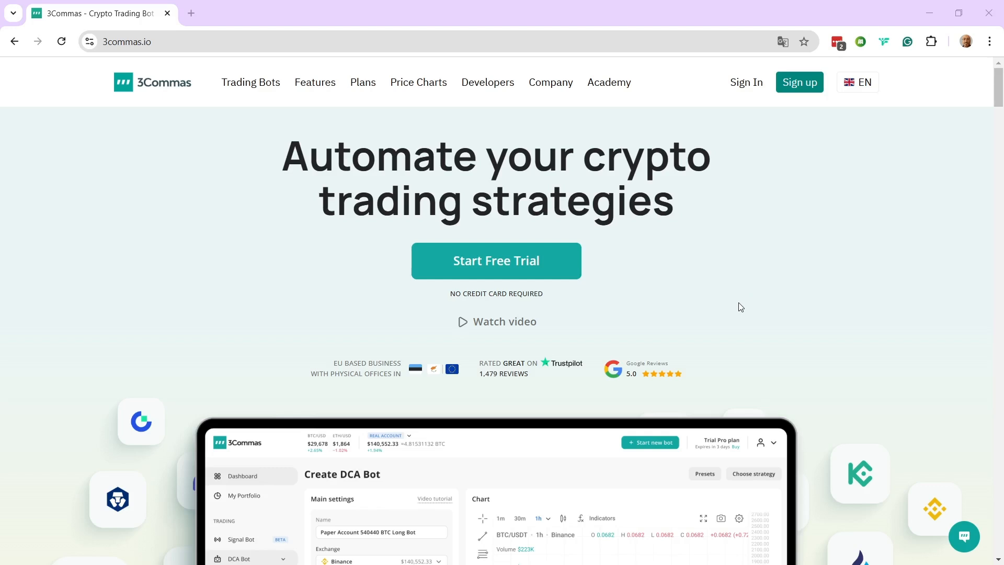
# - Open the 3Commas pricing plans and compare the monthly plans, including the Pro plan's saving with annual payment
pyautogui.click(362, 85)
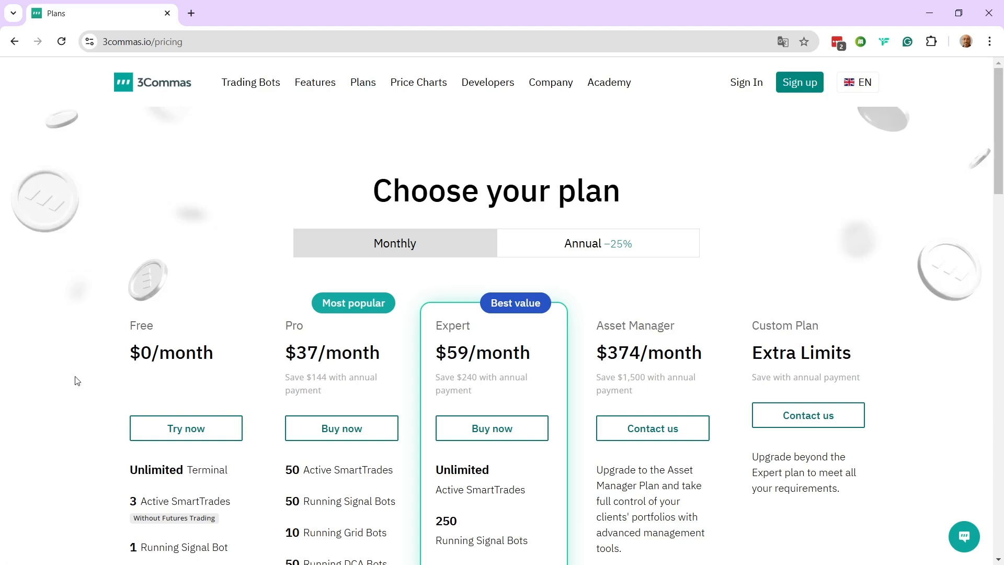
pyautogui.scroll(-2, 74, 366)
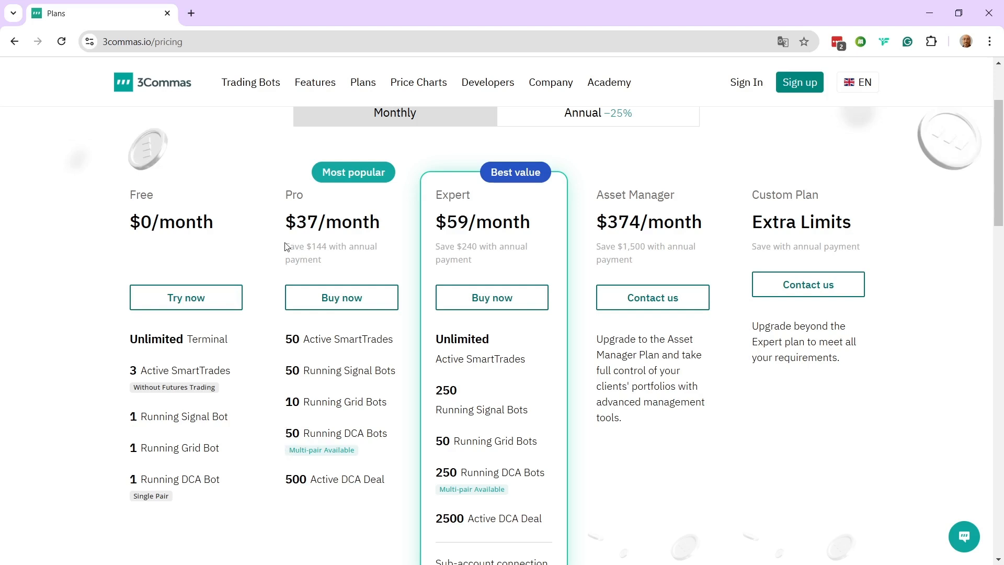
pyautogui.moveTo(286, 245); pyautogui.dragTo(372, 260)
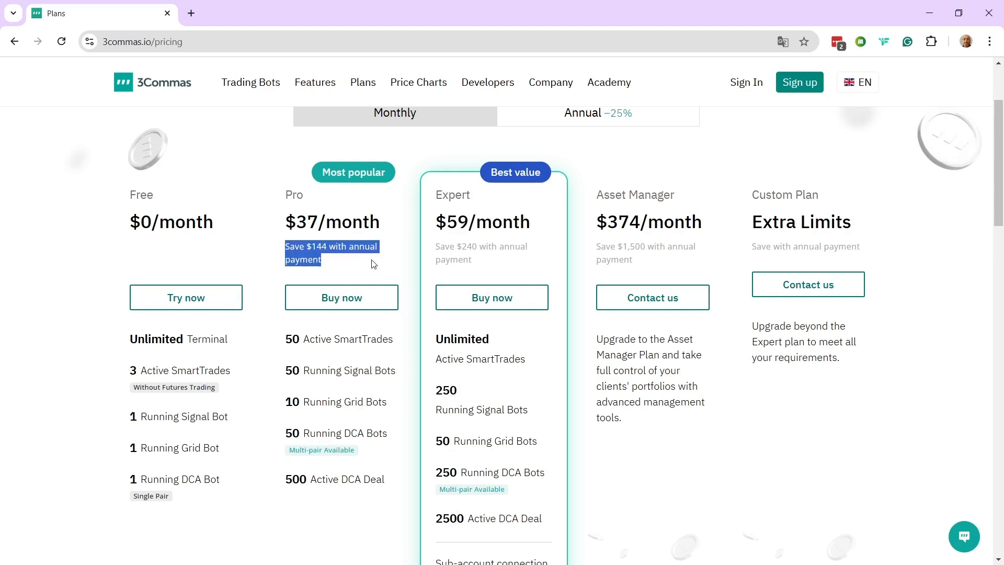
pyautogui.click(358, 260)
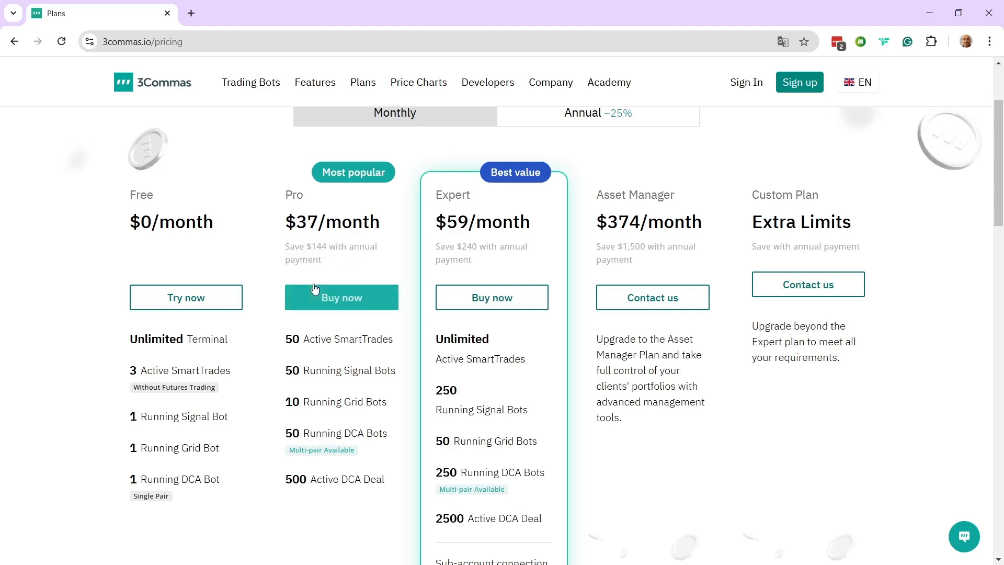
pyautogui.scroll(3, 314, 269)
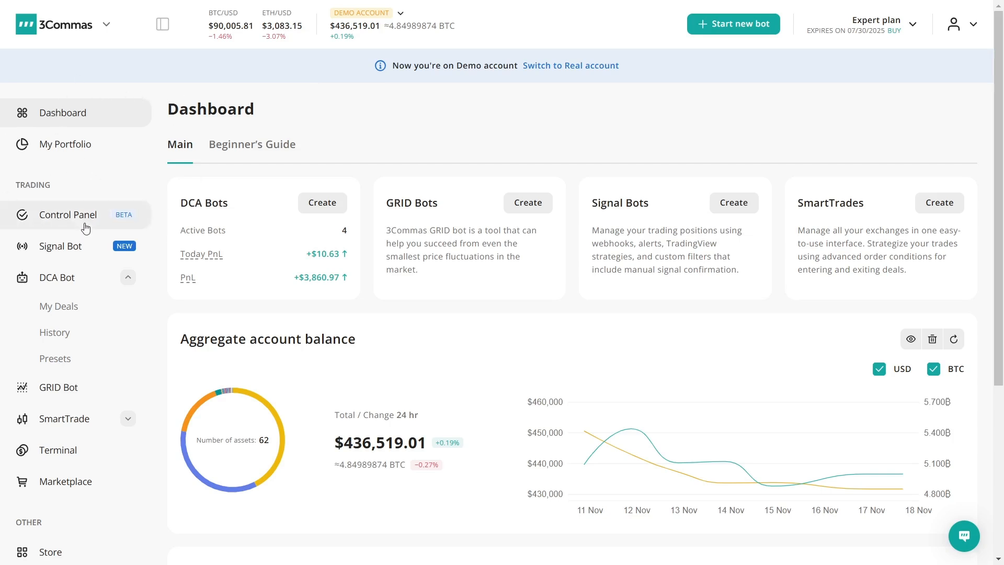
# - Open the DCA bots overview and review the profit statistics and the list of existing bots
pyautogui.click(67, 277)
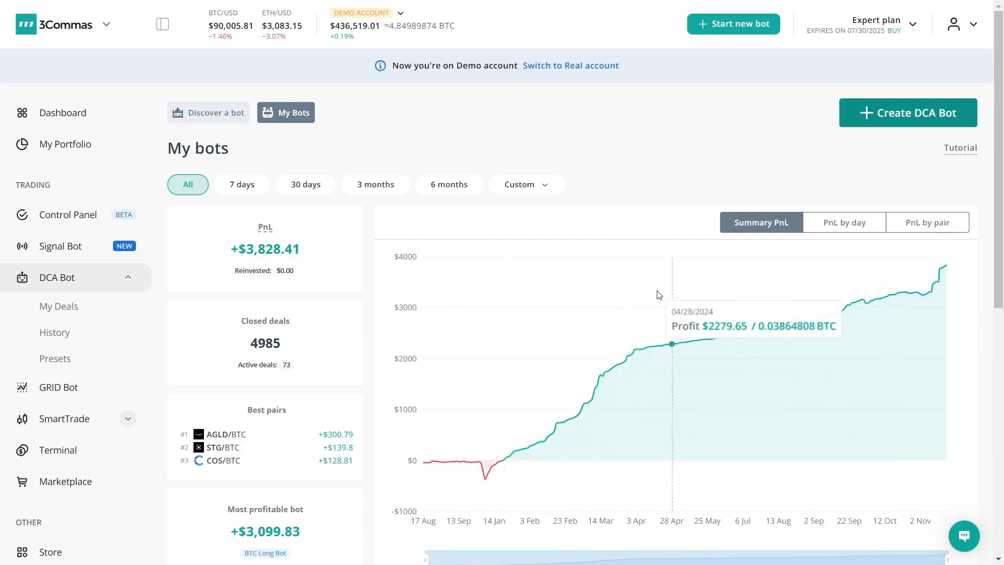
pyautogui.scroll(-8, 448, 341)
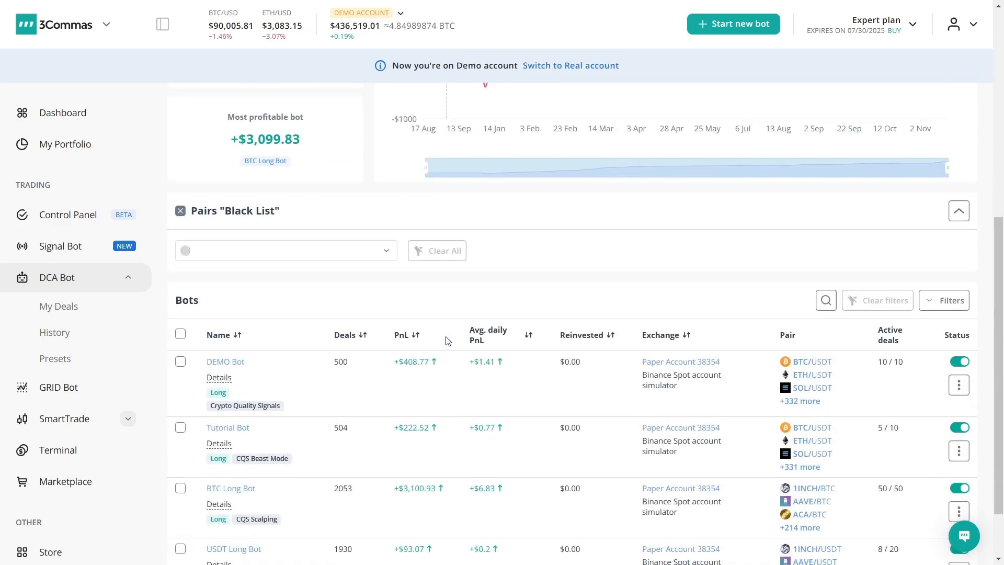
pyautogui.scroll(-2, 448, 340)
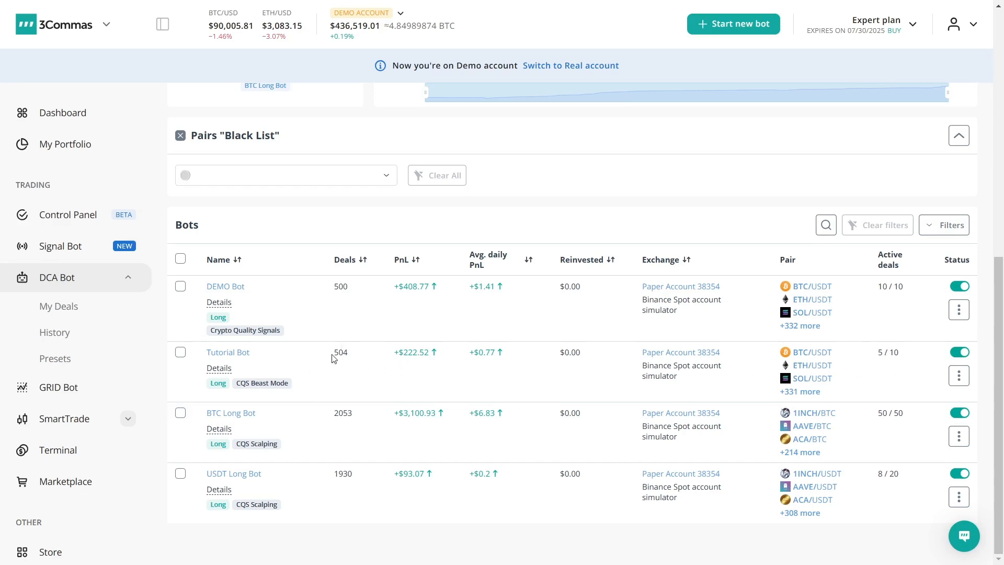
pyautogui.scroll(9, 332, 359)
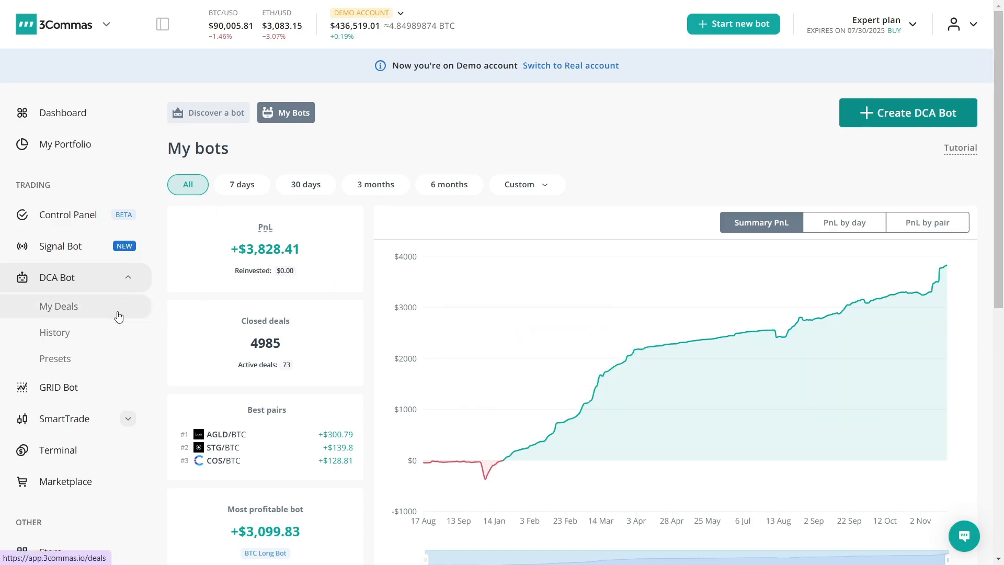
# - Open the DCA bots' current deals and look over the overall stats and active deals
pyautogui.click(47, 310)
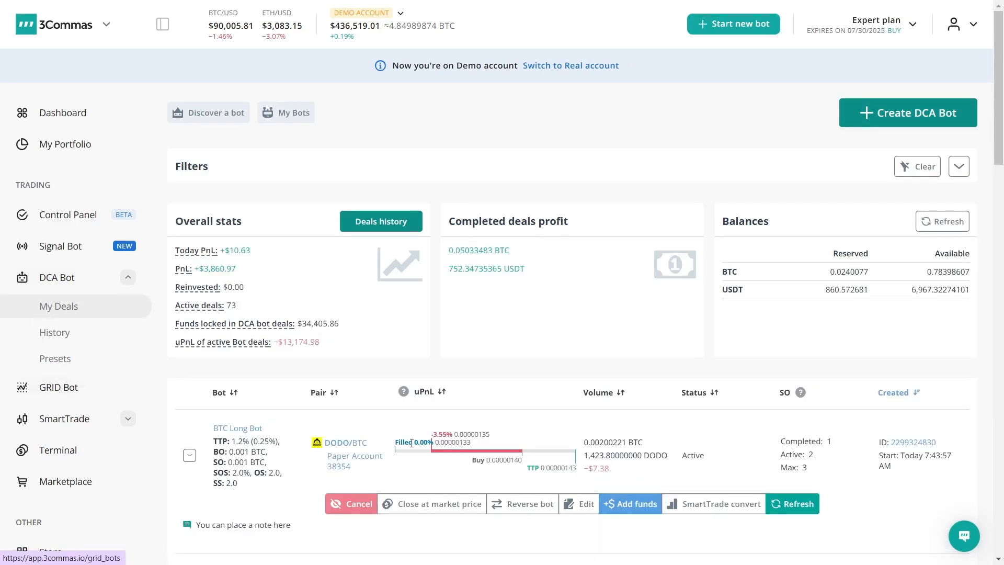
pyautogui.scroll(-4, 434, 443)
pyautogui.scroll(4, 434, 443)
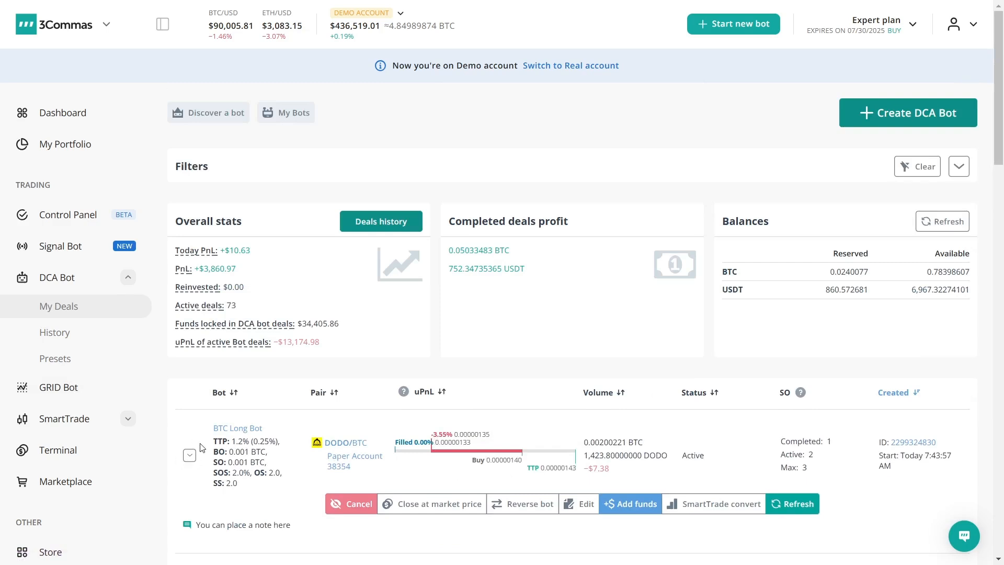
# - Open the DCA bot deal history and examine the profit and status of the closed deals
pyautogui.click(67, 340)
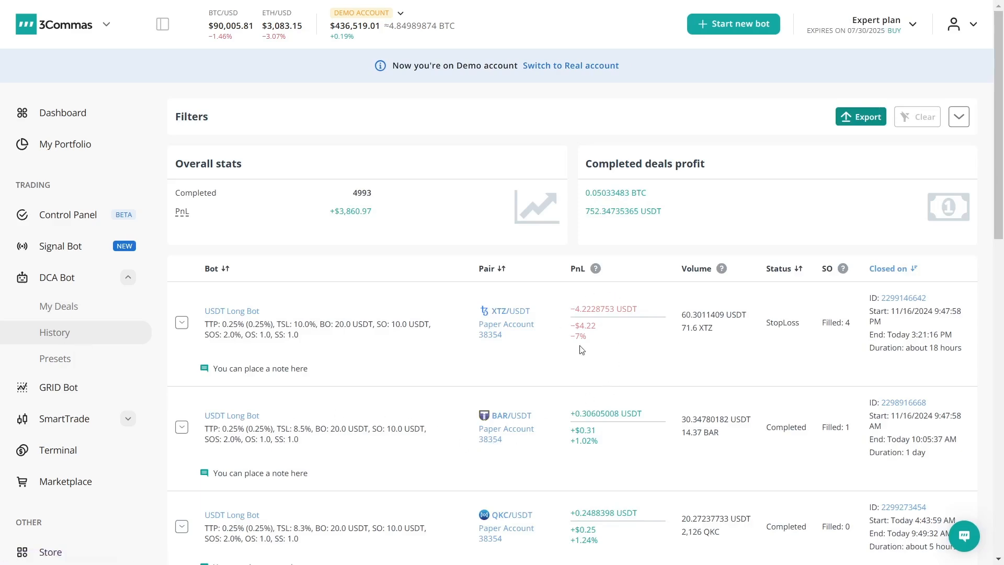
pyautogui.scroll(-5, 625, 408)
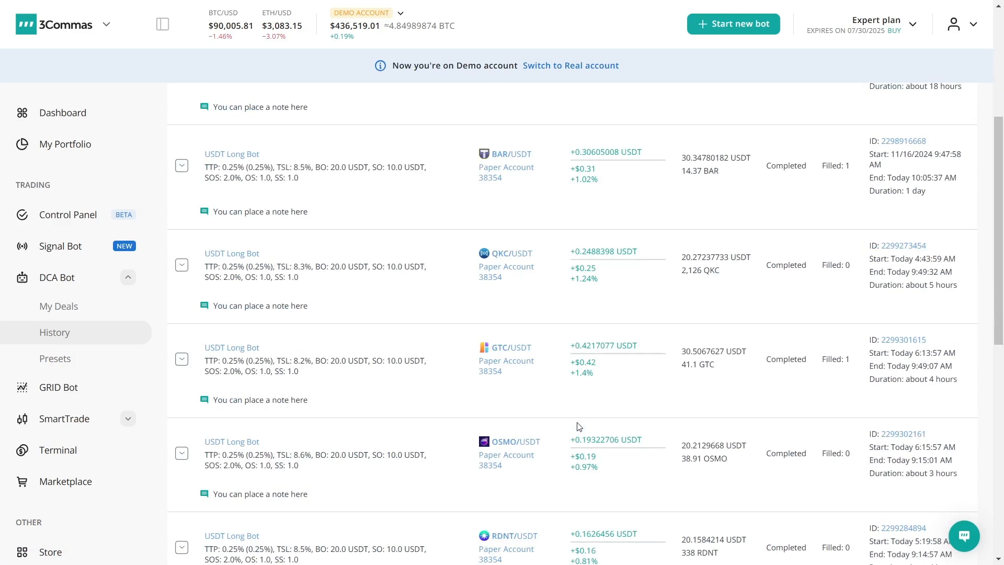
pyautogui.scroll(-10, 570, 421)
pyautogui.scroll(8, 569, 420)
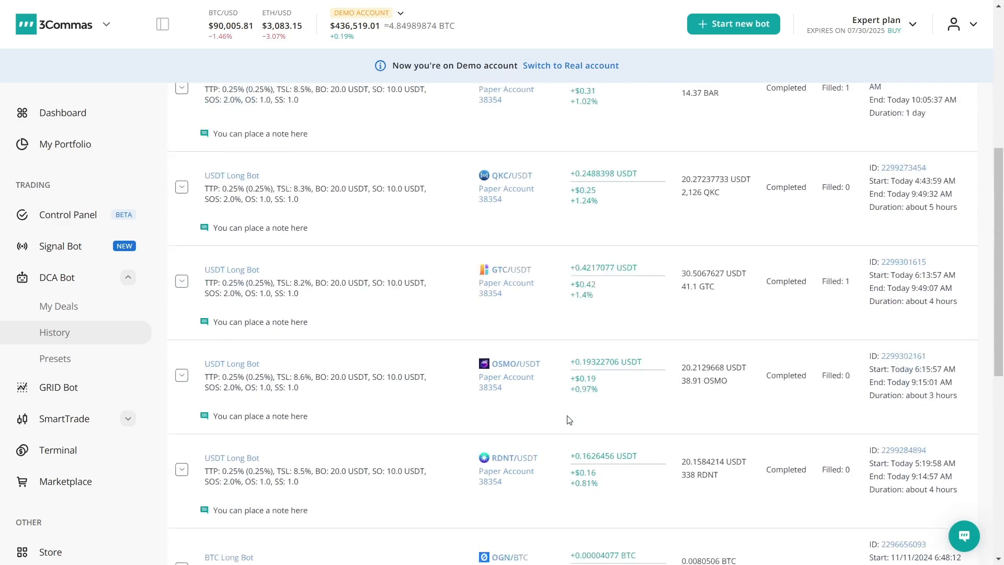
pyautogui.scroll(7, 569, 420)
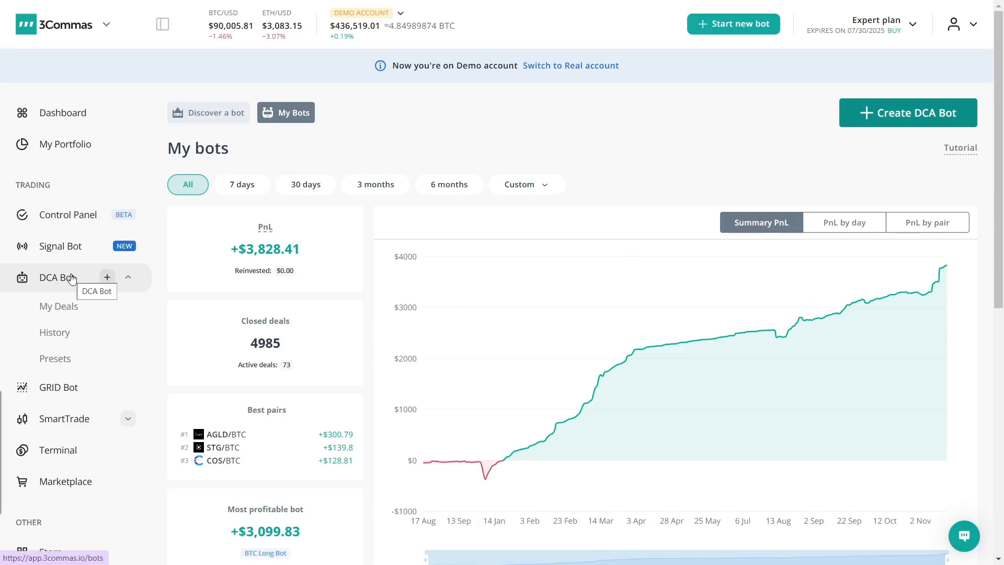
# - Start creating a new DCA bot and look through all sections of its settings form
pyautogui.click(889, 113)
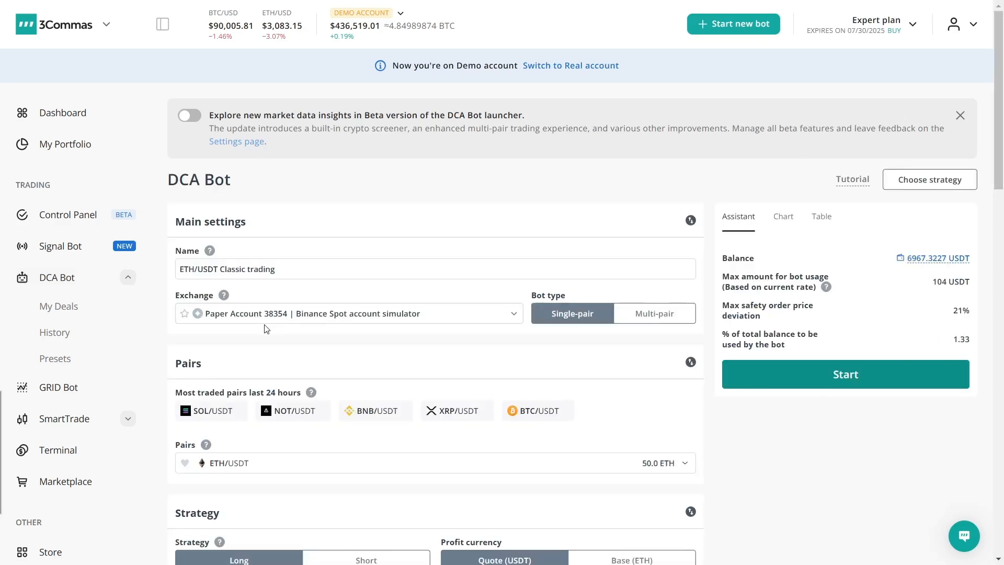
pyautogui.scroll(-8, 264, 330)
pyautogui.scroll(-12, 262, 330)
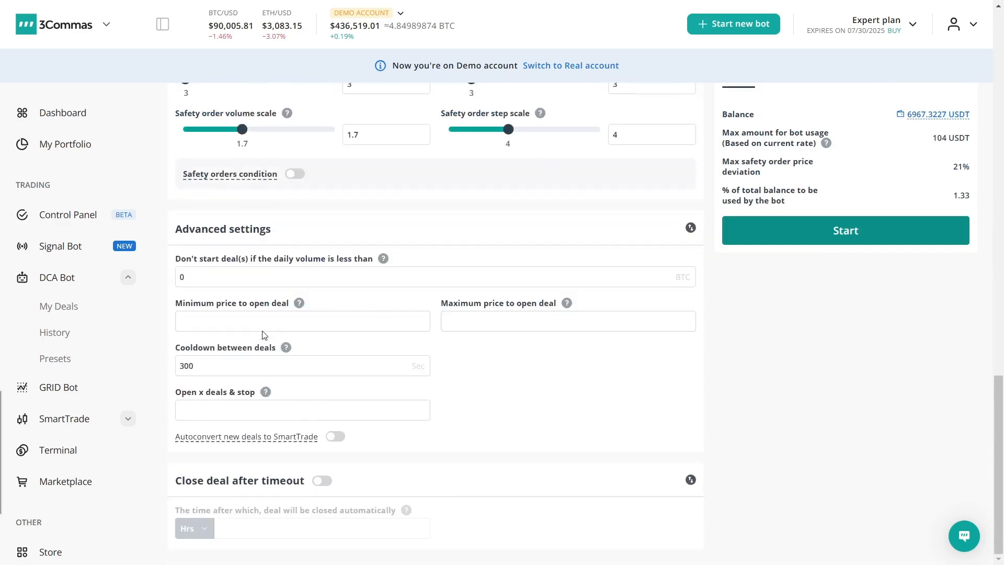
pyautogui.scroll(15, 264, 335)
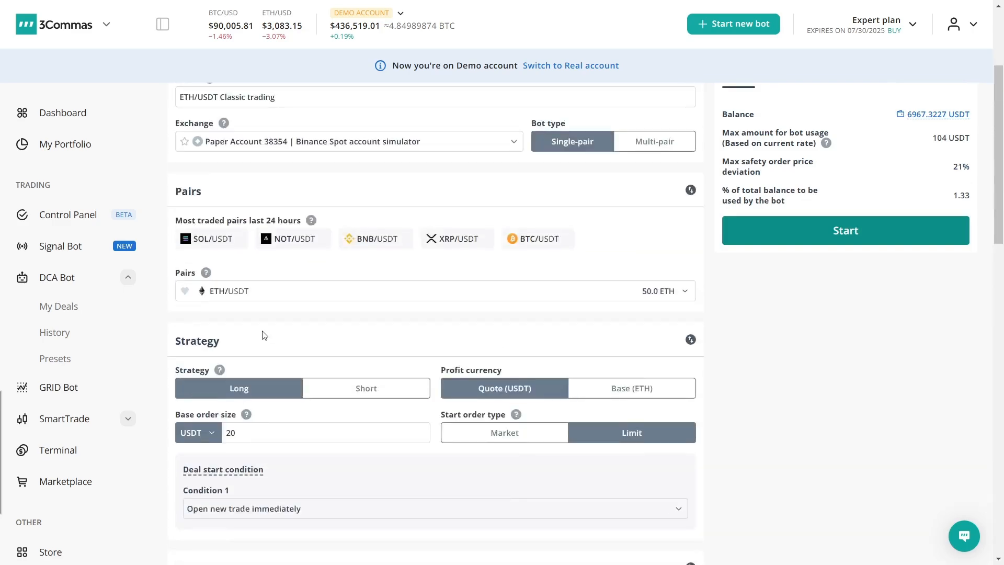
pyautogui.scroll(3, 265, 335)
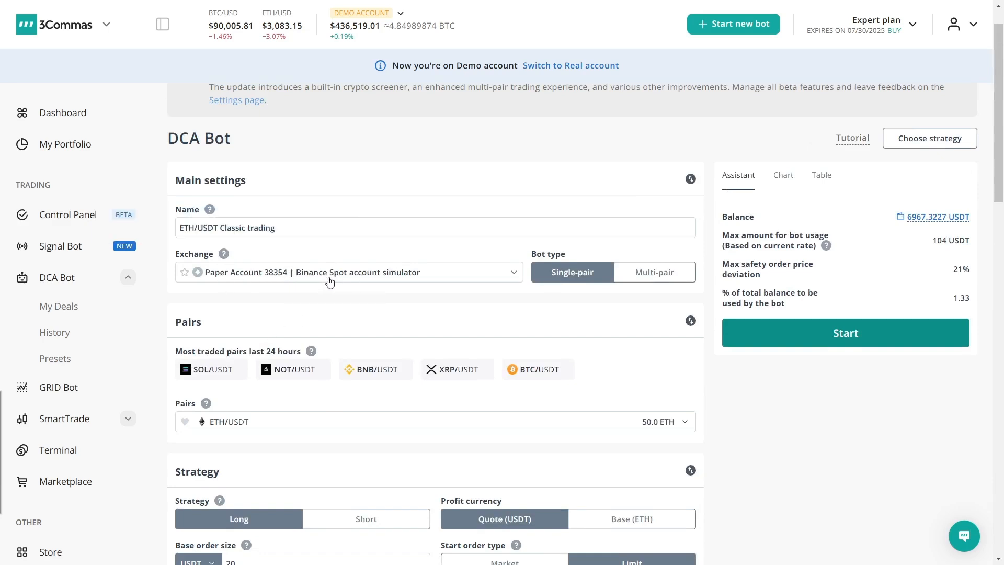
# - Select the Binance Spot simulator paper account as the exchange and set the bot type to Multi-pair
pyautogui.click(513, 273)
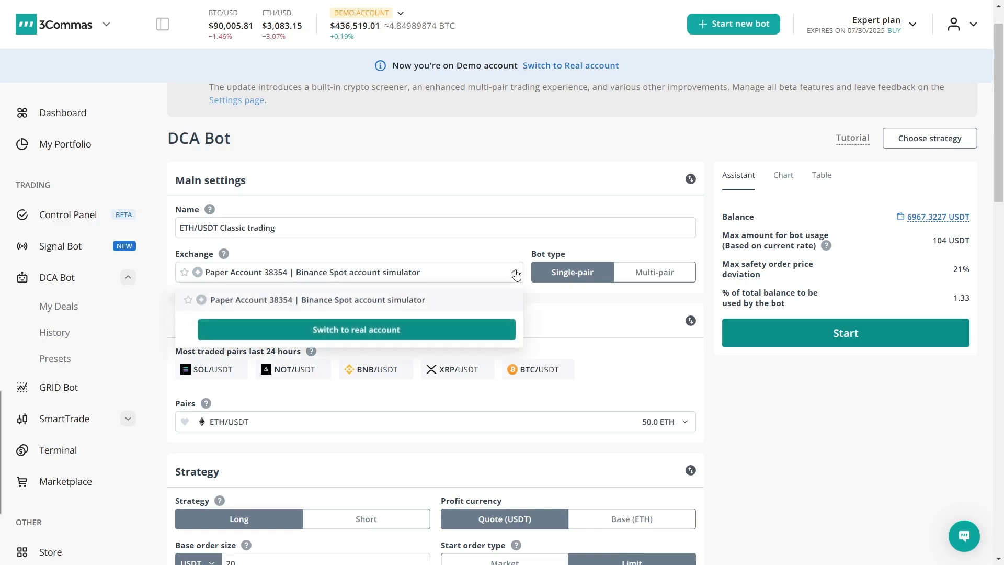
pyautogui.click(320, 299)
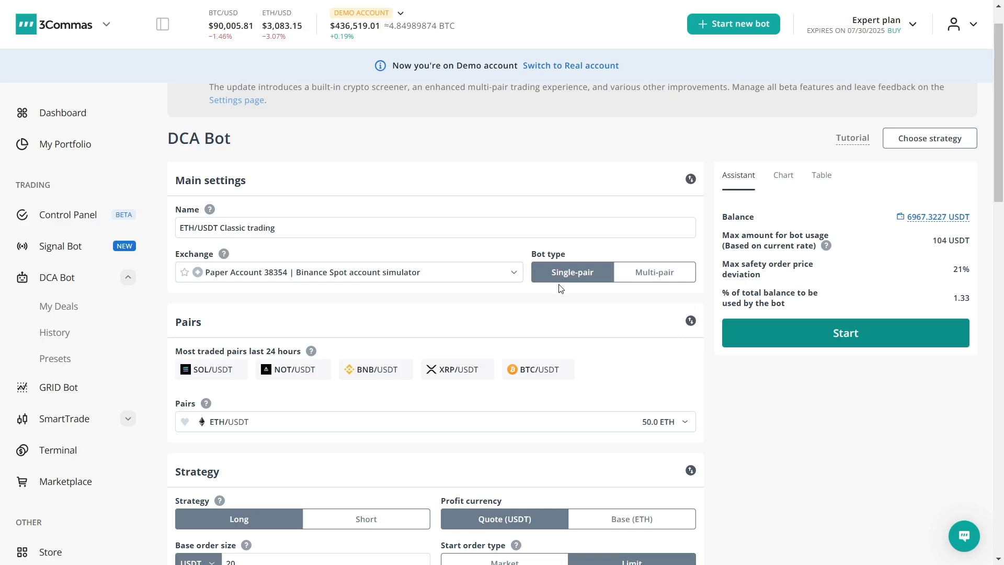
pyautogui.click(655, 273)
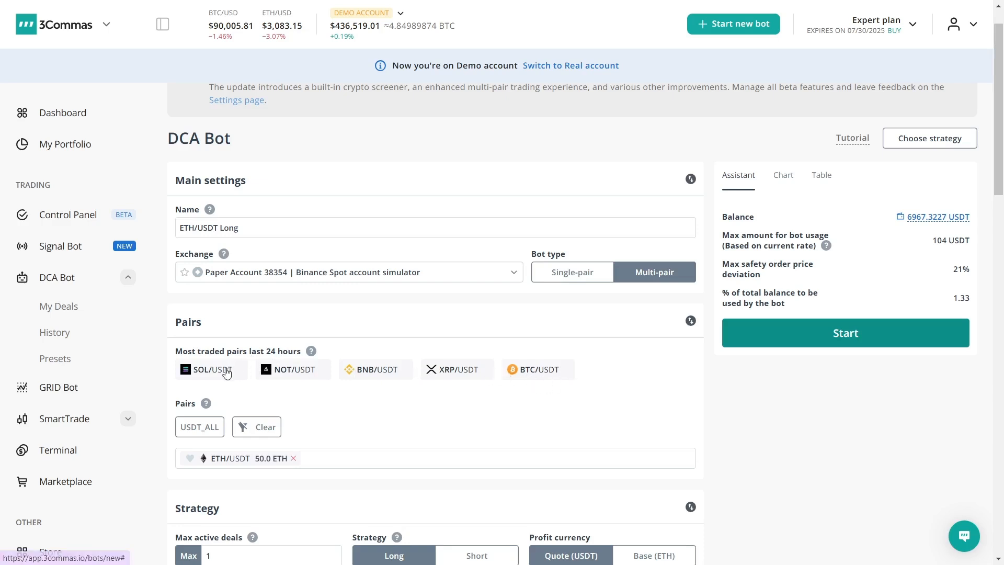
# - Clear the preselected ETH/USDT pair and check the list of individually selectable trading pairs without choosing one
pyautogui.click(264, 430)
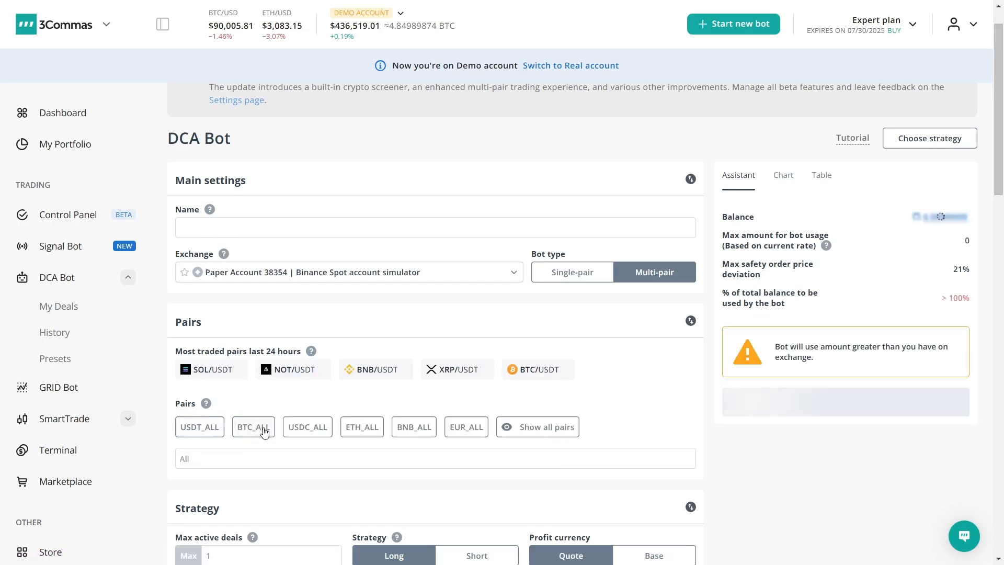
pyautogui.click(183, 427)
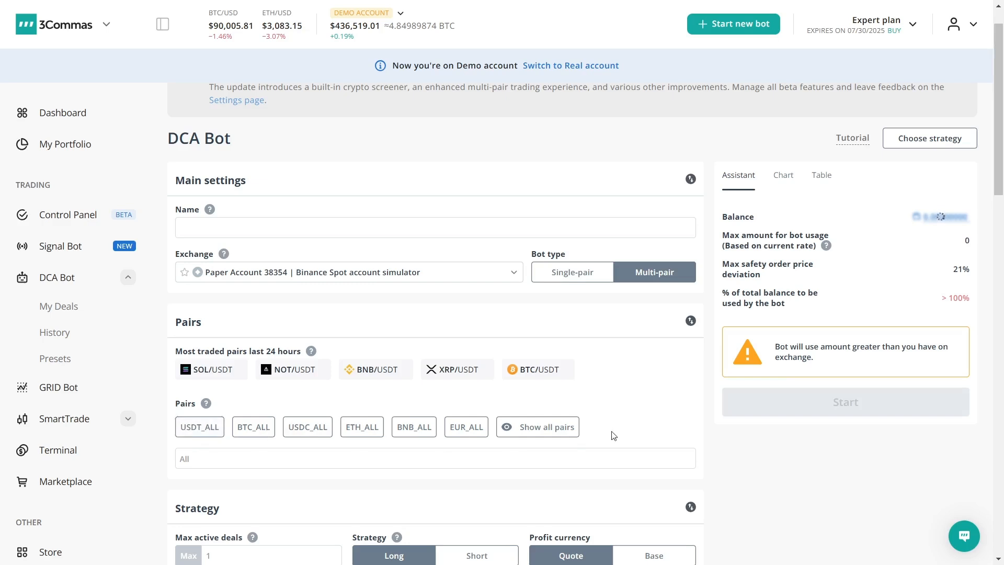
pyautogui.click(217, 465)
pyautogui.scroll(-4, 218, 463)
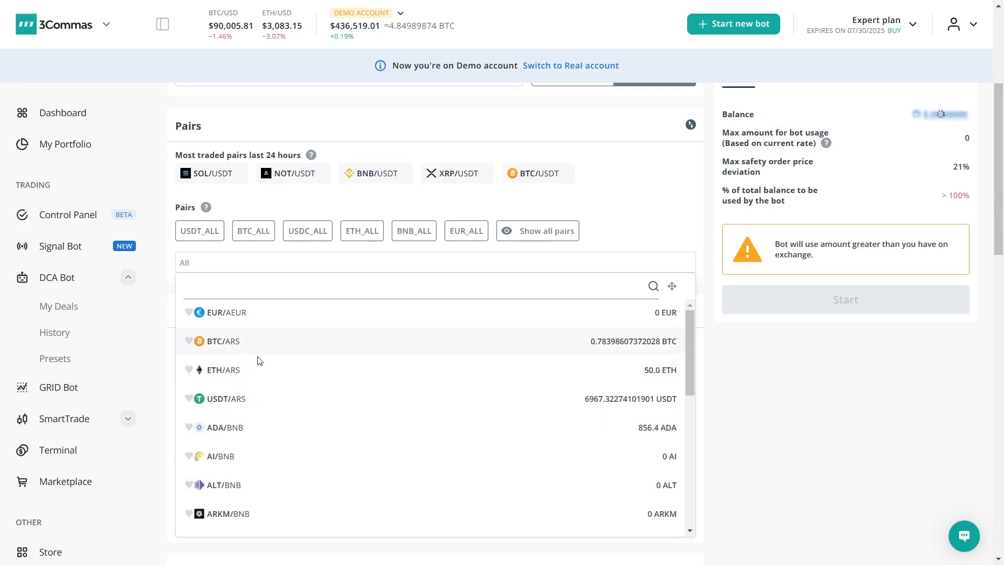
pyautogui.click(251, 249)
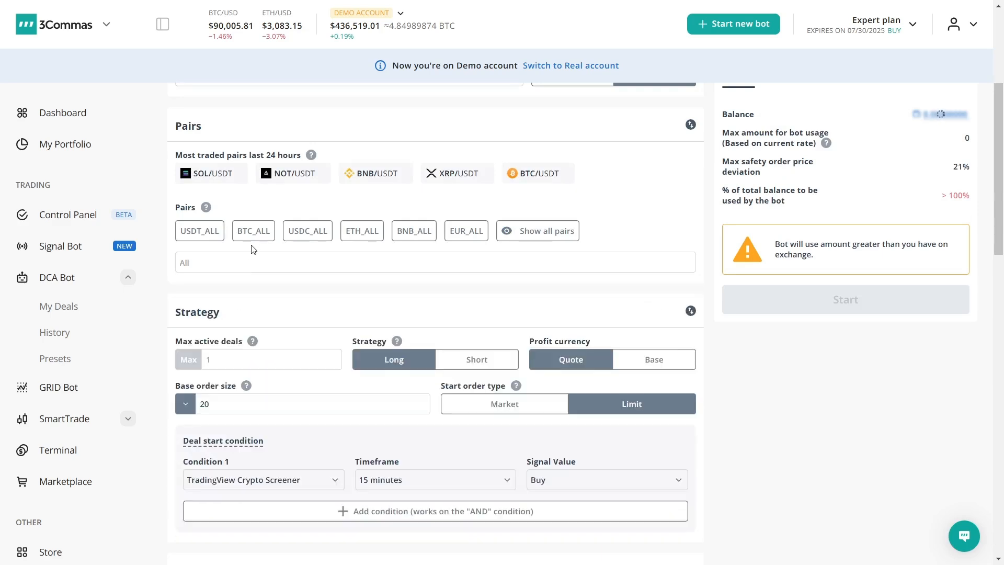
# - Add all BTC trading pairs to the bot, look through the selected pairs, and clear the selection again
pyautogui.click(253, 230)
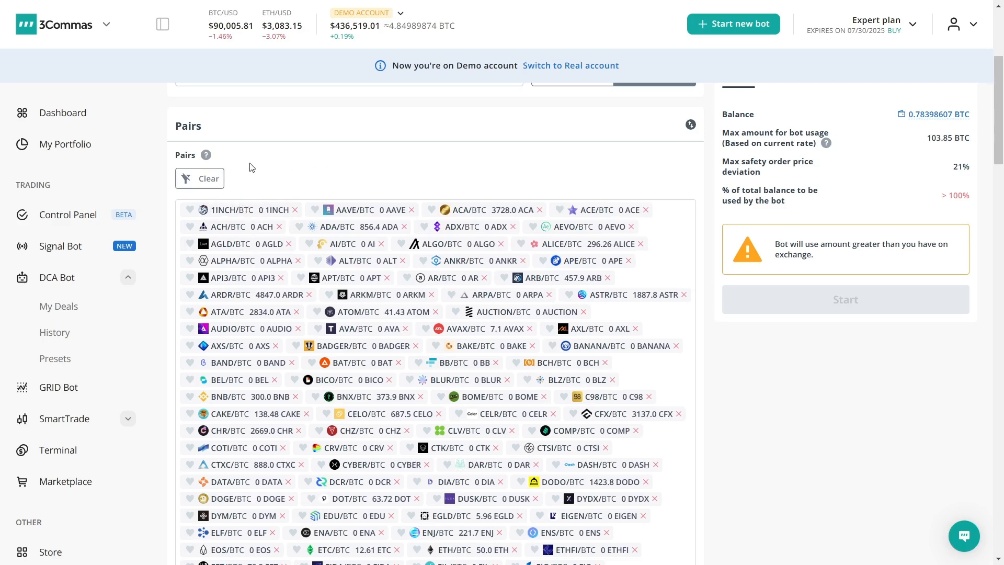
pyautogui.scroll(5, 294, 174)
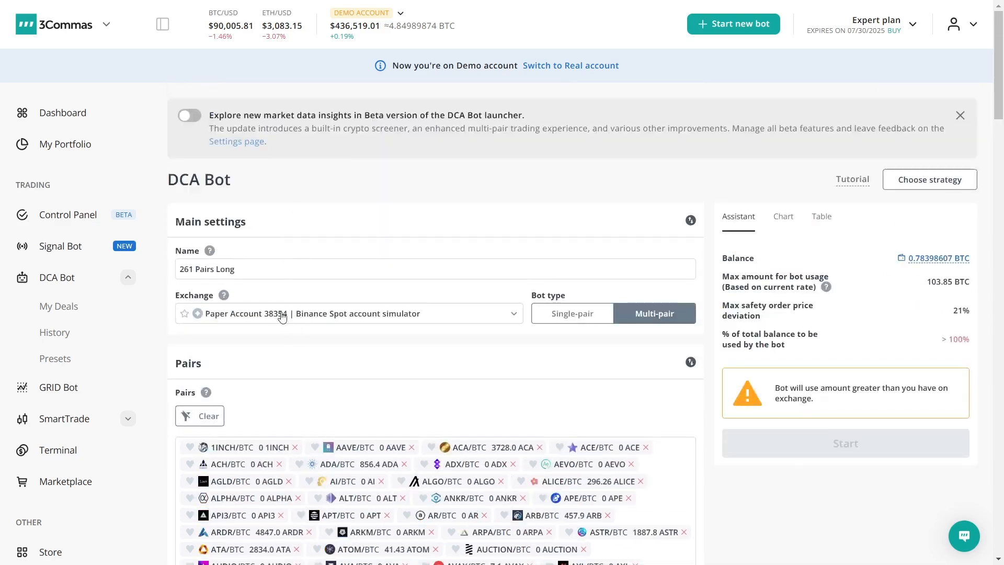
pyautogui.scroll(-18, 393, 408)
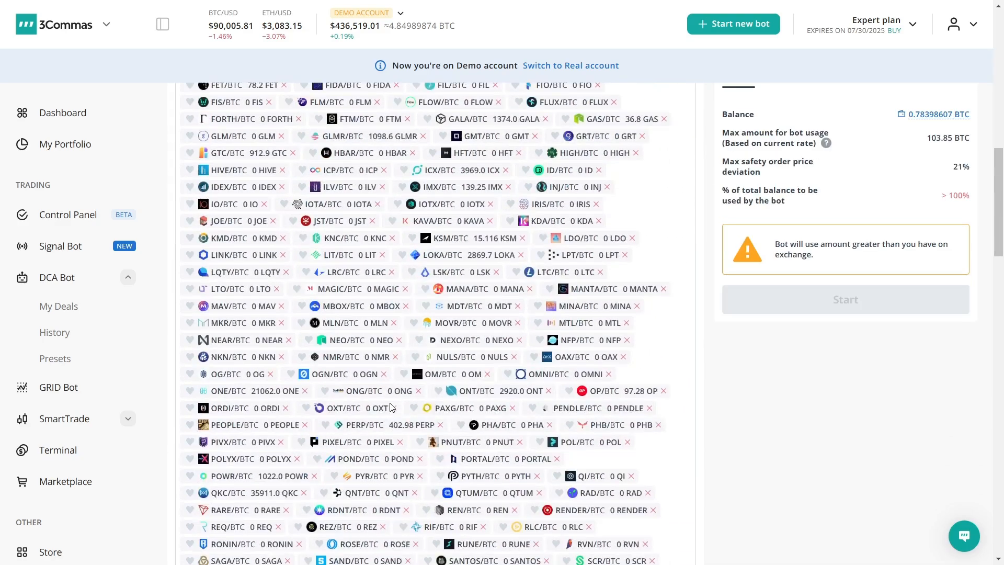
pyautogui.scroll(-5, 390, 407)
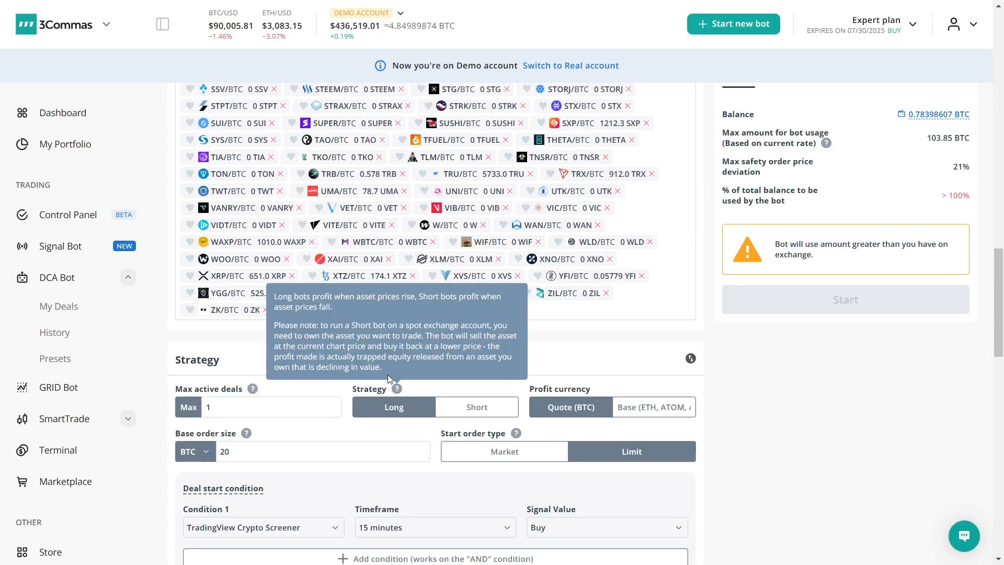
pyautogui.scroll(20, 390, 387)
pyautogui.scroll(5, 390, 375)
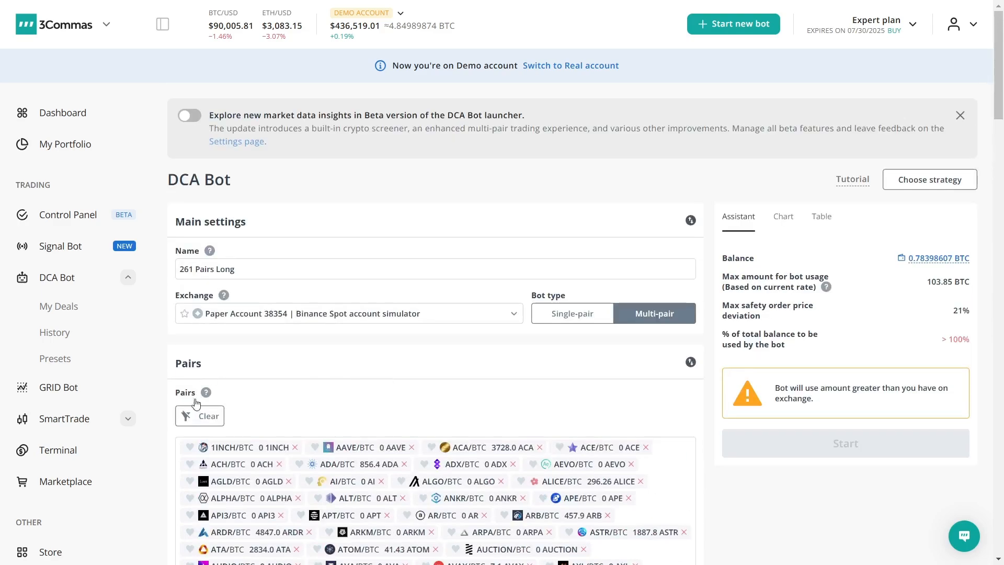
pyautogui.click(199, 416)
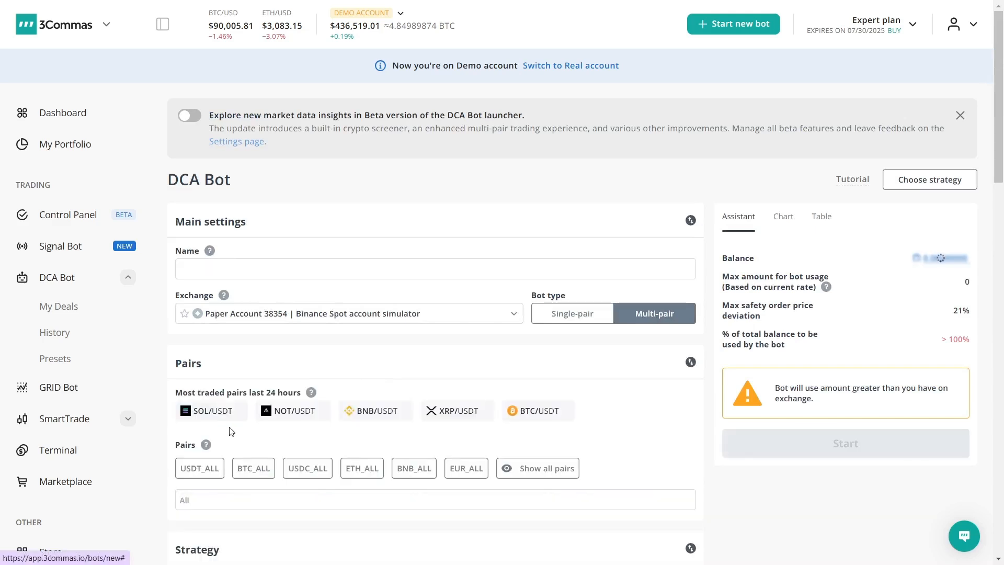
# - Add all USDT trading pairs to the bot and look through them down to the Strategy section
pyautogui.click(208, 474)
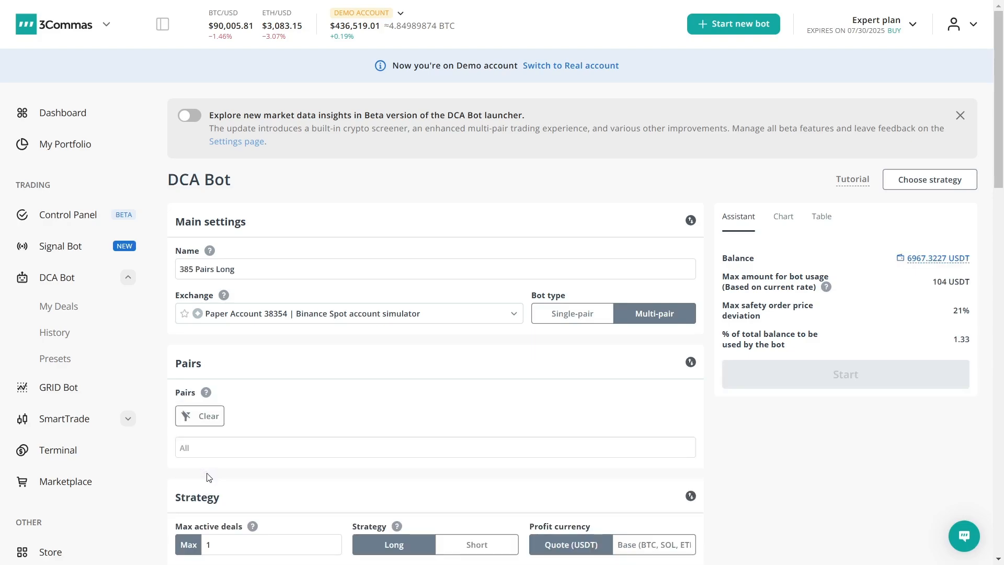
pyautogui.scroll(-20, 438, 426)
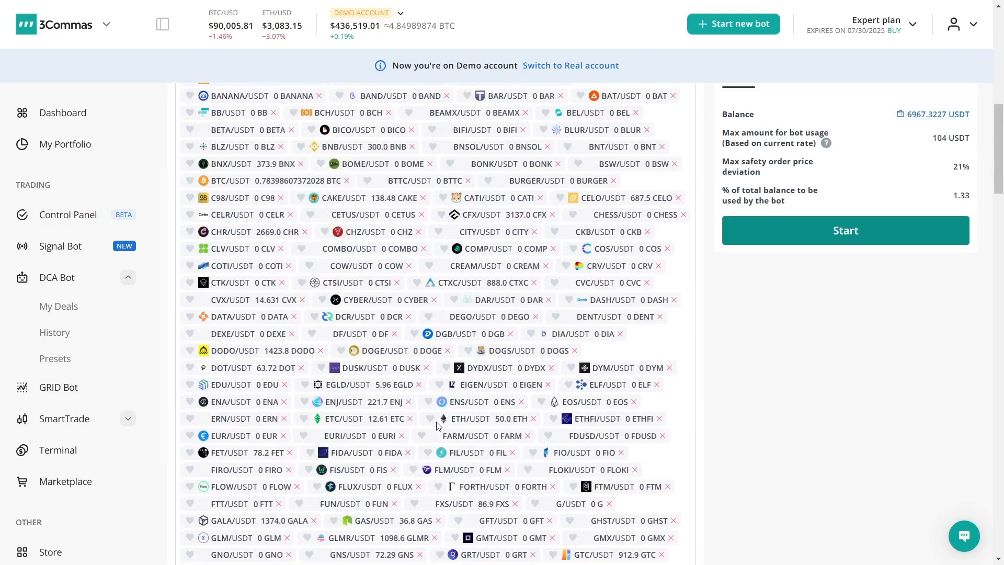
pyautogui.scroll(-12, 438, 426)
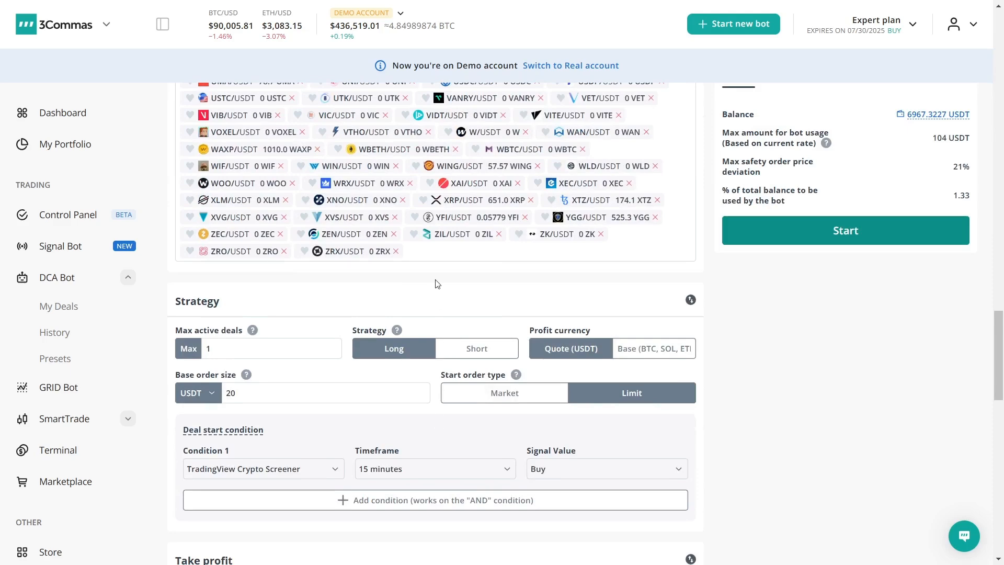
# - Set the bot's max active deals to 5 in the Strategy section
pyautogui.scroll(8, 435, 283)
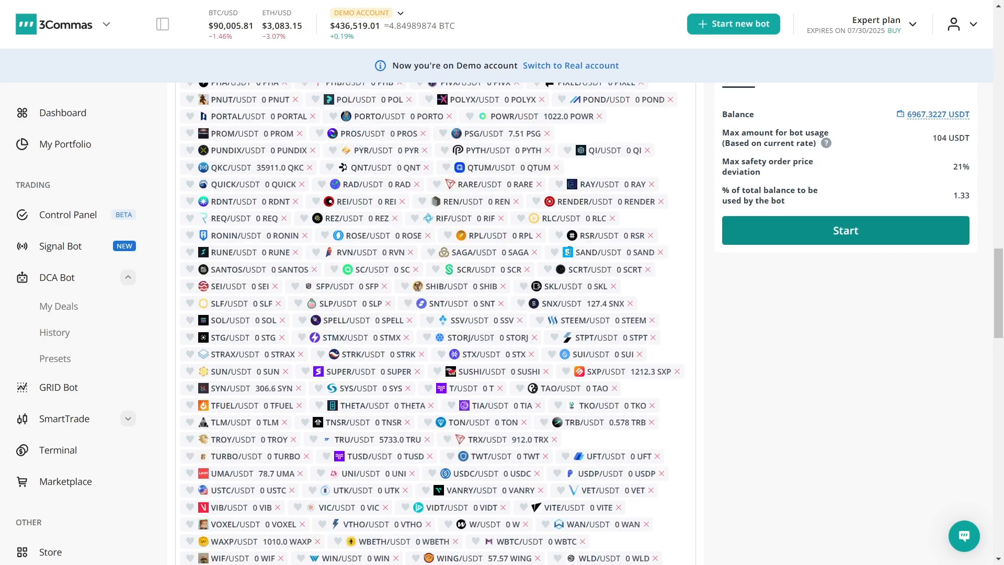
pyautogui.scroll(-10, 421, 348)
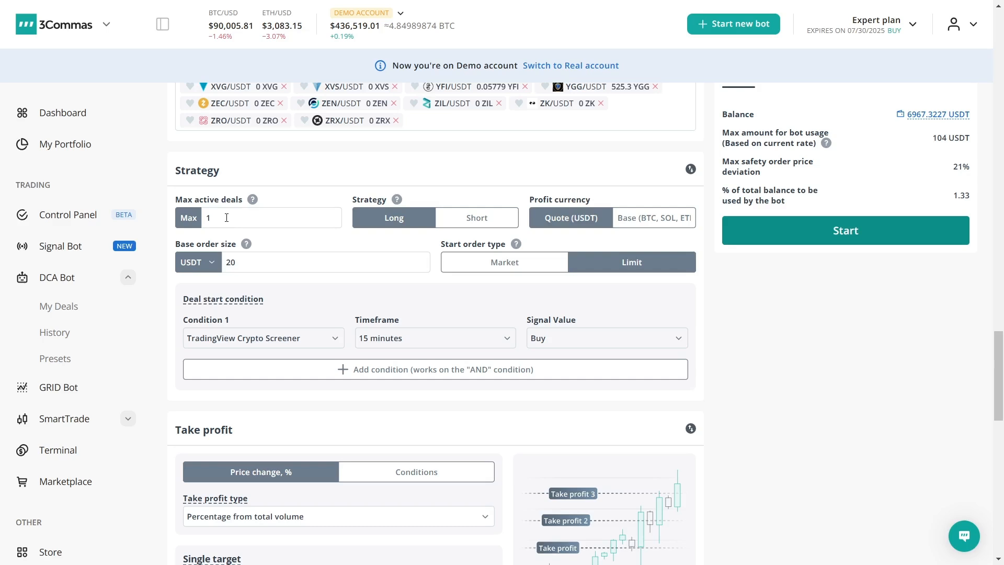
pyautogui.click(231, 215)
pyautogui.press('BackSpace')
pyautogui.write('5')
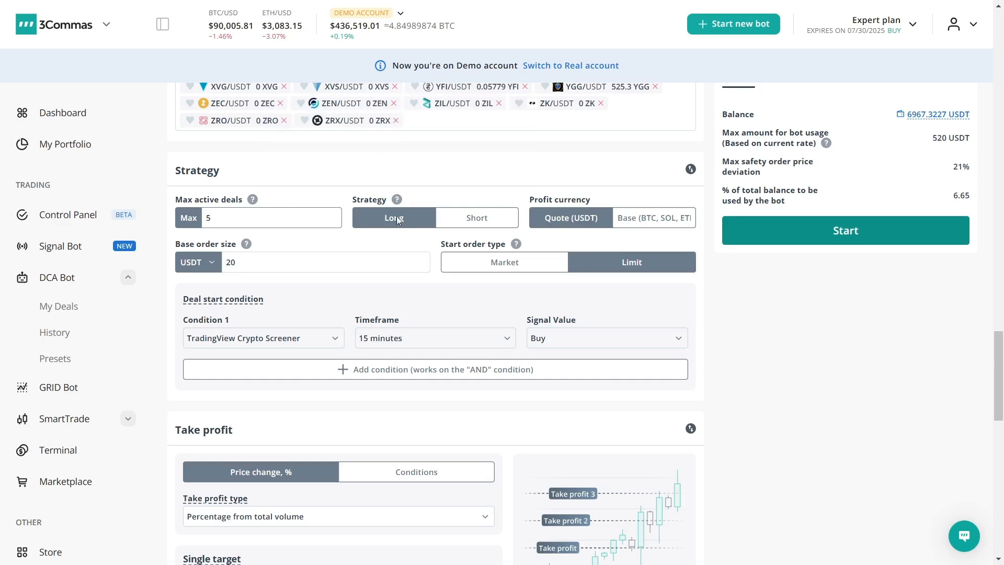
# - Try a base order size of 7.50 USDT and set it back to 20 USDT
pyautogui.moveTo(397, 200)
pyautogui.click(285, 263)
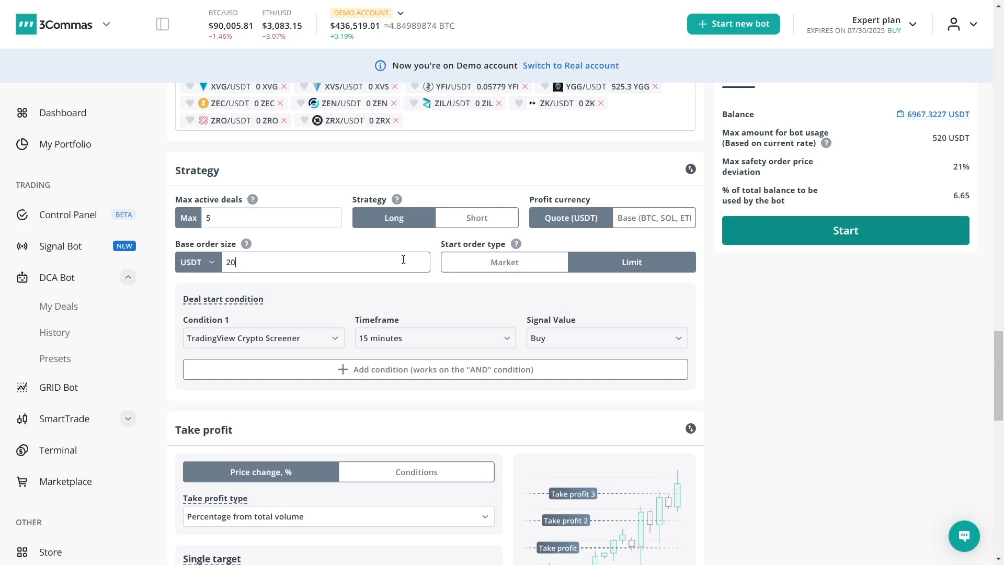
pyautogui.doubleClick(245, 261)
pyautogui.write('7.50')
pyautogui.moveTo(243, 262); pyautogui.dragTo(189, 262)
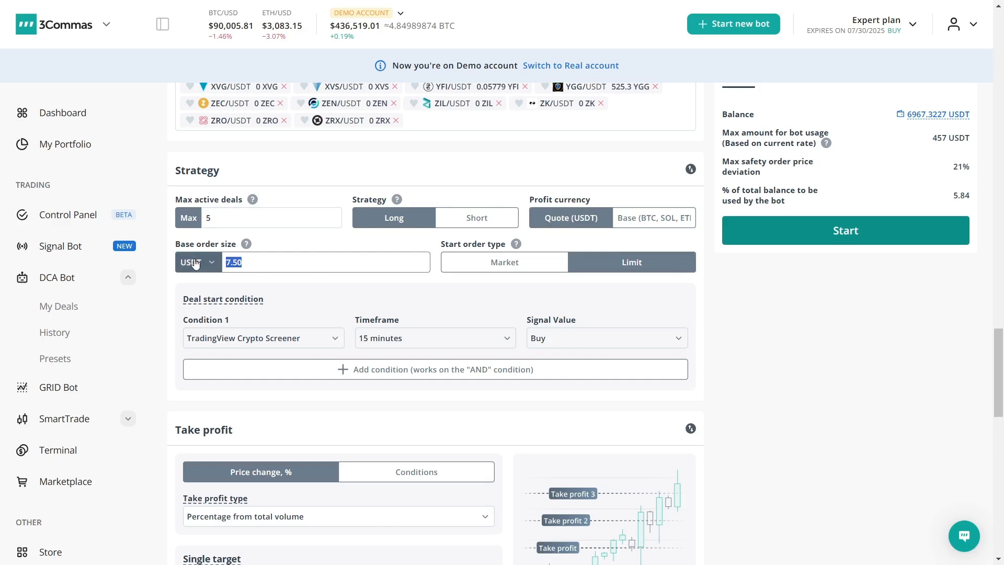
pyautogui.write('20')
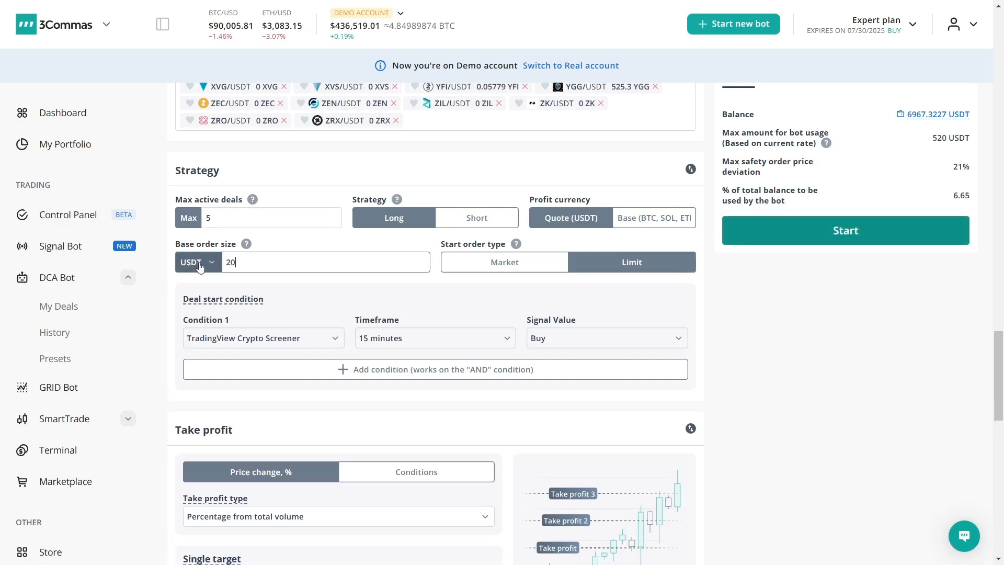
# - Set the start order type to Market and choose CQS Scalping as the deal start condition after reviewing the available signals
pyautogui.click(476, 264)
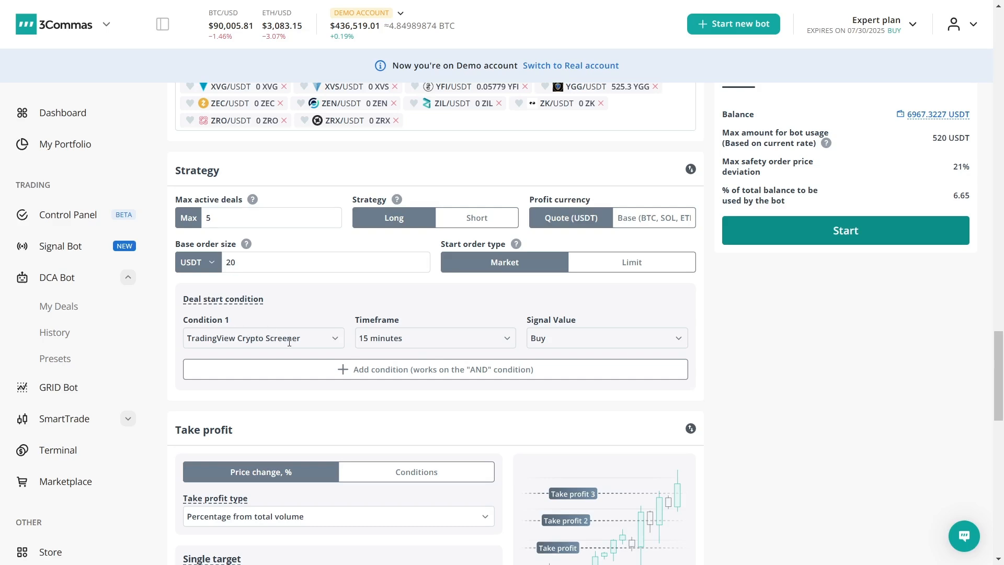
pyautogui.click(333, 337)
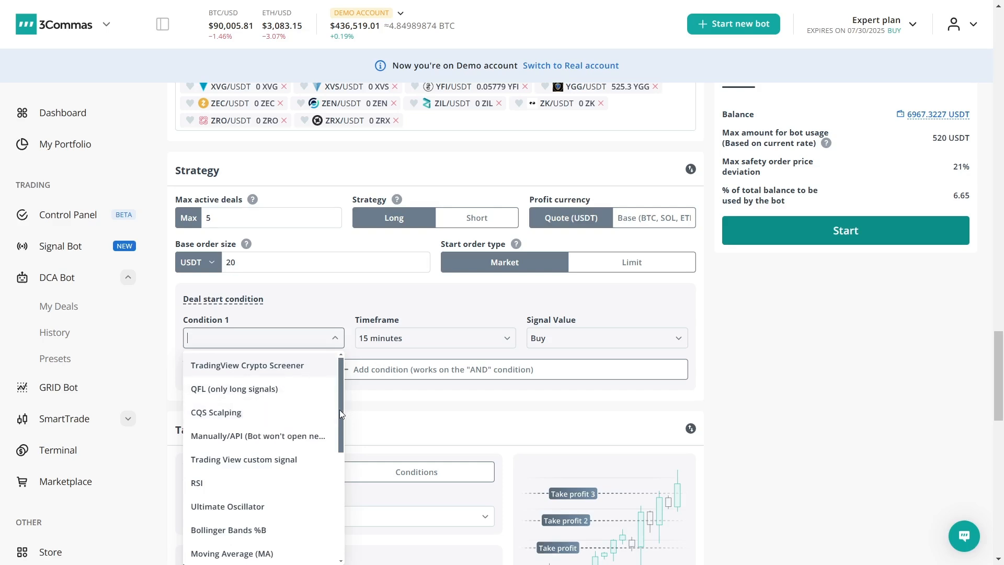
pyautogui.moveTo(340, 414); pyautogui.dragTo(339, 491)
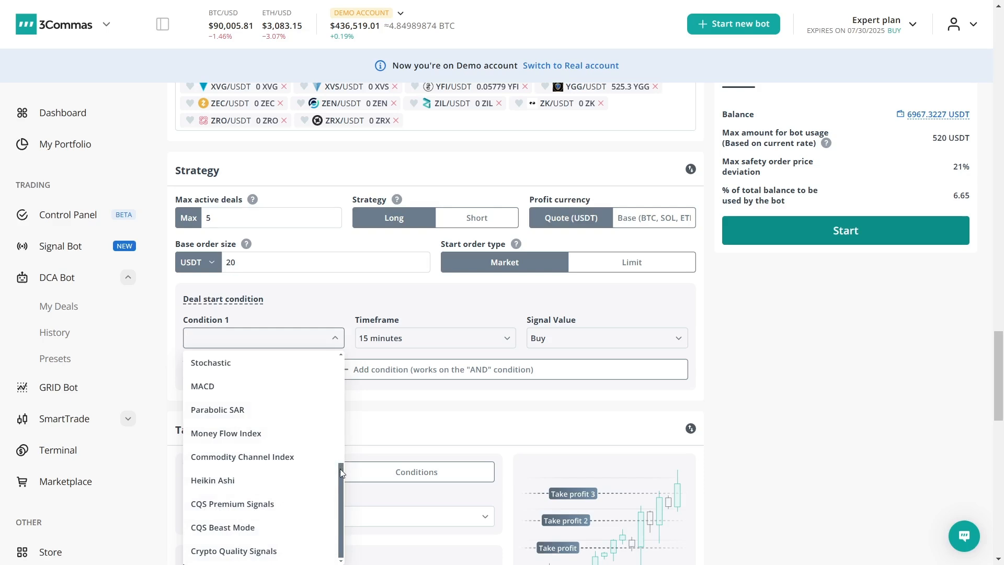
pyautogui.moveTo(340, 468); pyautogui.dragTo(341, 349)
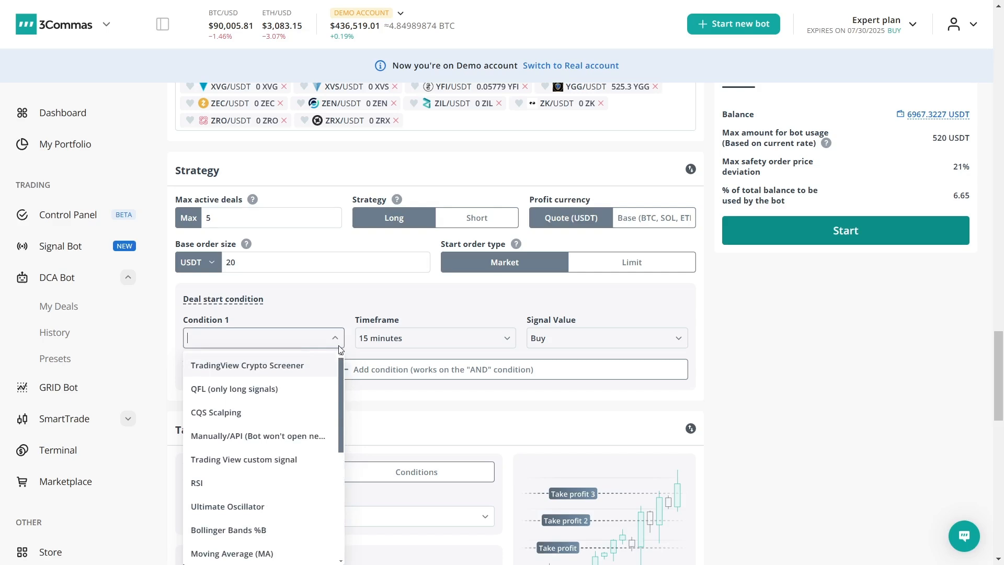
pyautogui.moveTo(339, 361); pyautogui.dragTo(360, 364)
pyautogui.click(231, 416)
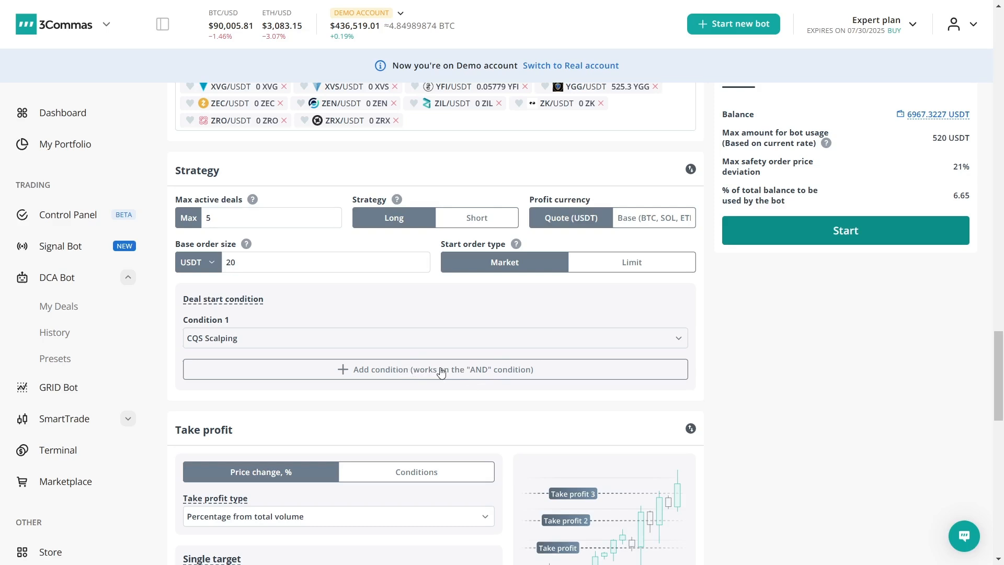
# - Add a second deal start condition and remove it again
pyautogui.click(407, 370)
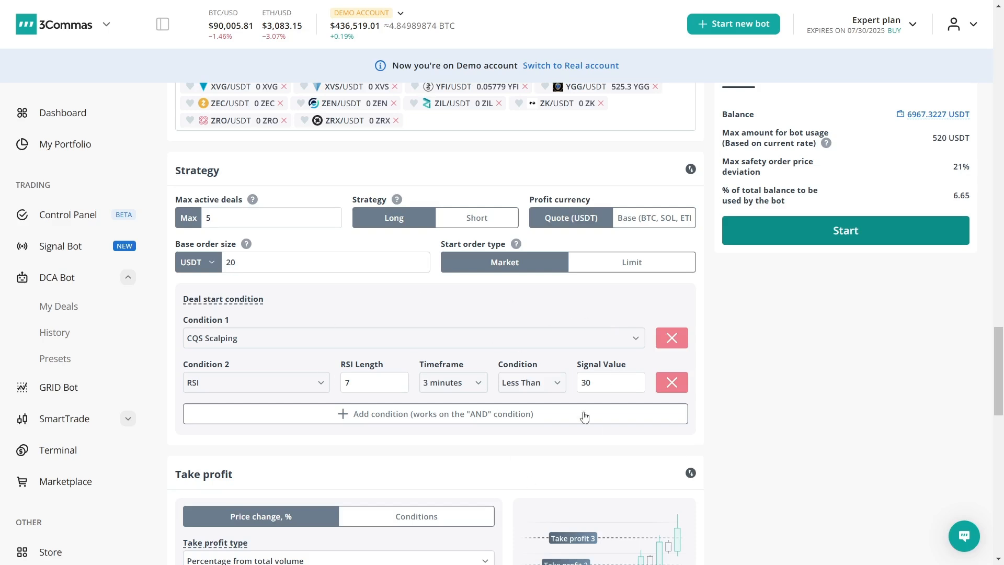
pyautogui.click(671, 382)
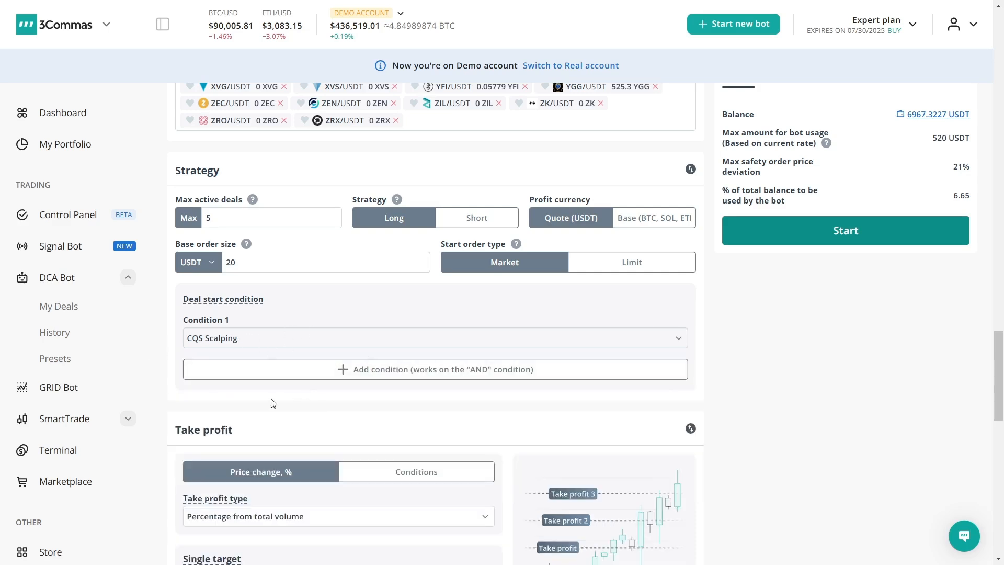
# - Look at the condition-based take profit options and their signal list, and return to take profit by Price change, %
pyautogui.scroll(-5, 345, 406)
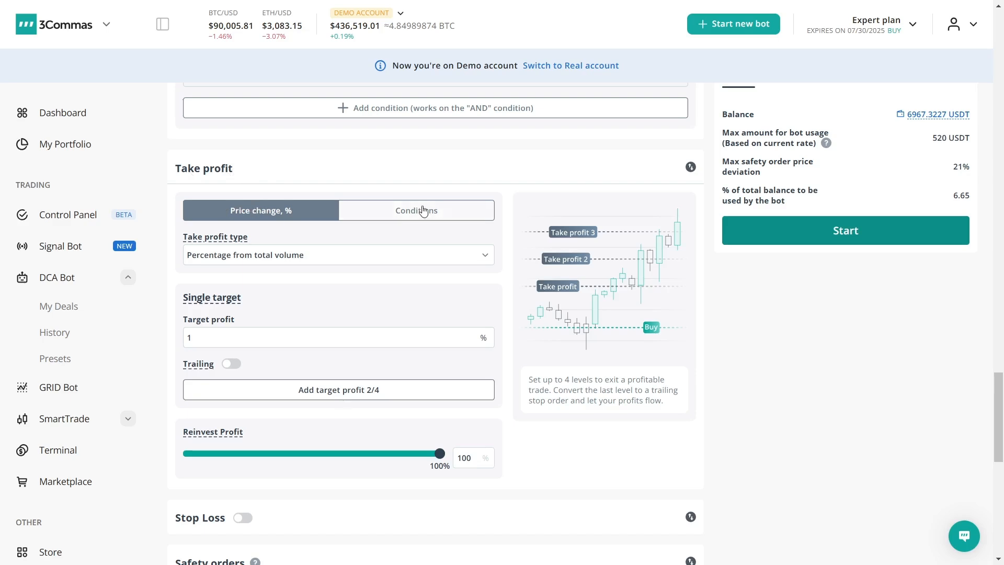
pyautogui.click(369, 215)
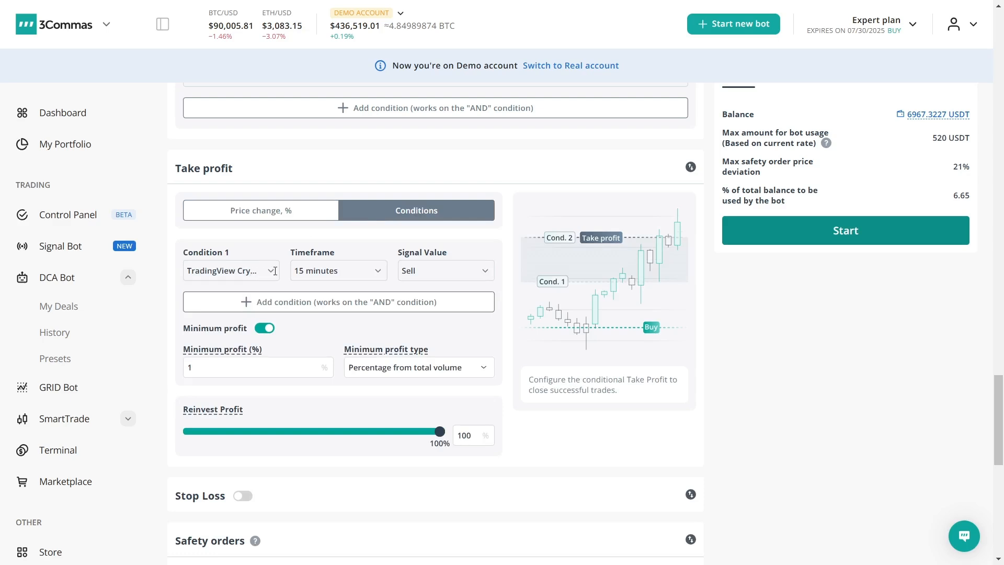
pyautogui.click(274, 271)
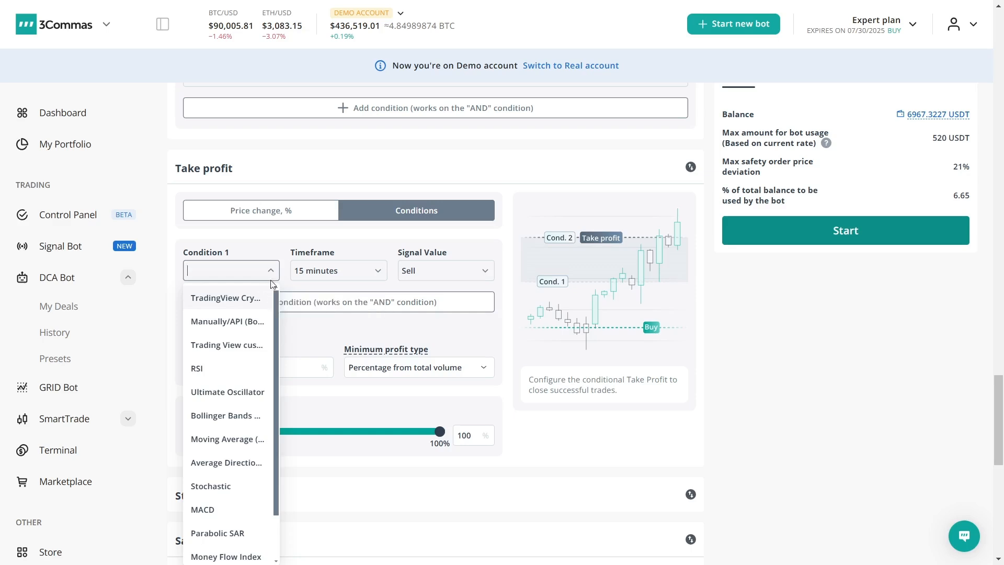
pyautogui.click(260, 210)
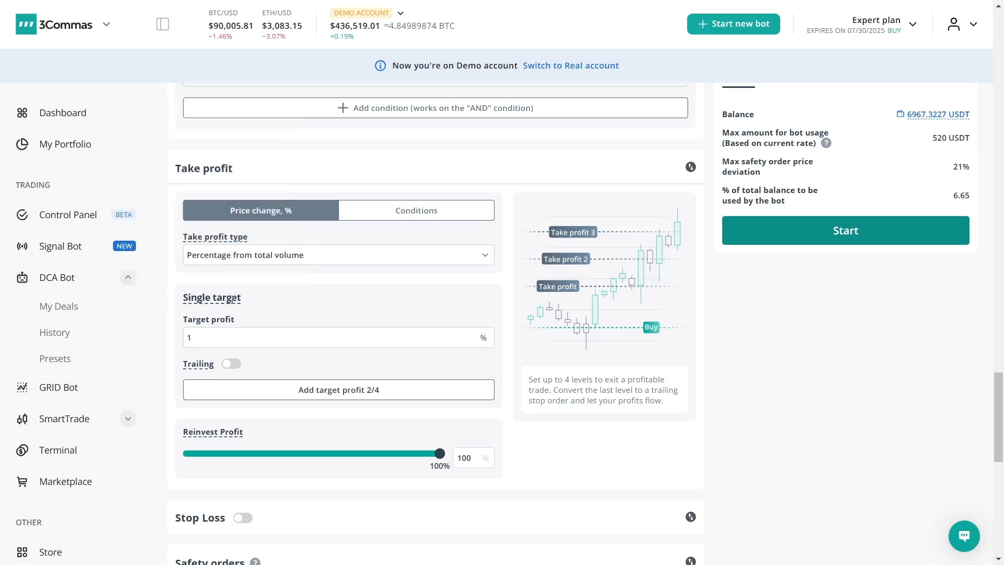
# - Set the single target profit to 1.50%
pyautogui.click(218, 339)
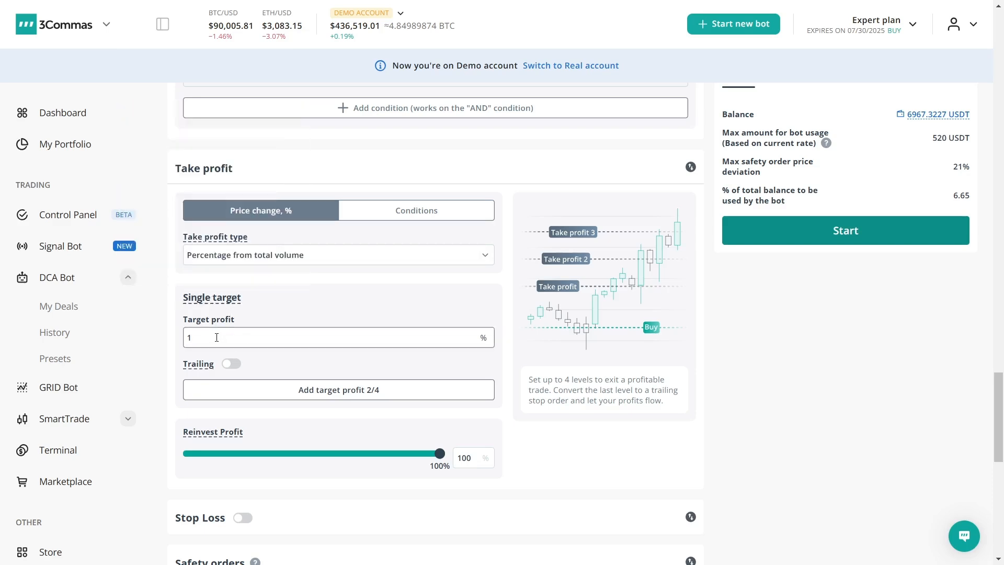
pyautogui.write('.50')
pyautogui.click(277, 339)
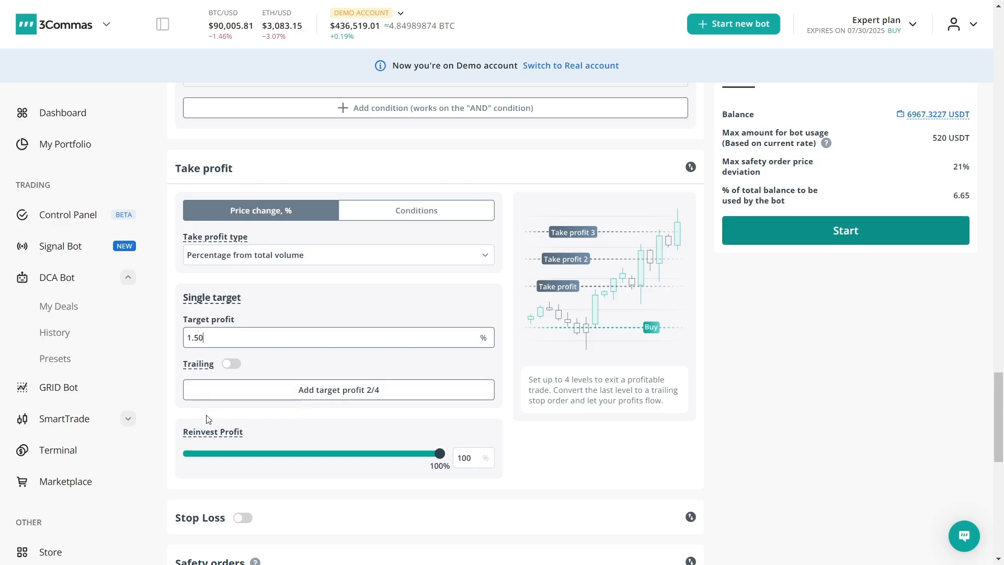
# - Enable Stop Loss to inspect its percentage setting, and disable it again
pyautogui.moveTo(187, 431)
pyautogui.scroll(-5, 213, 411)
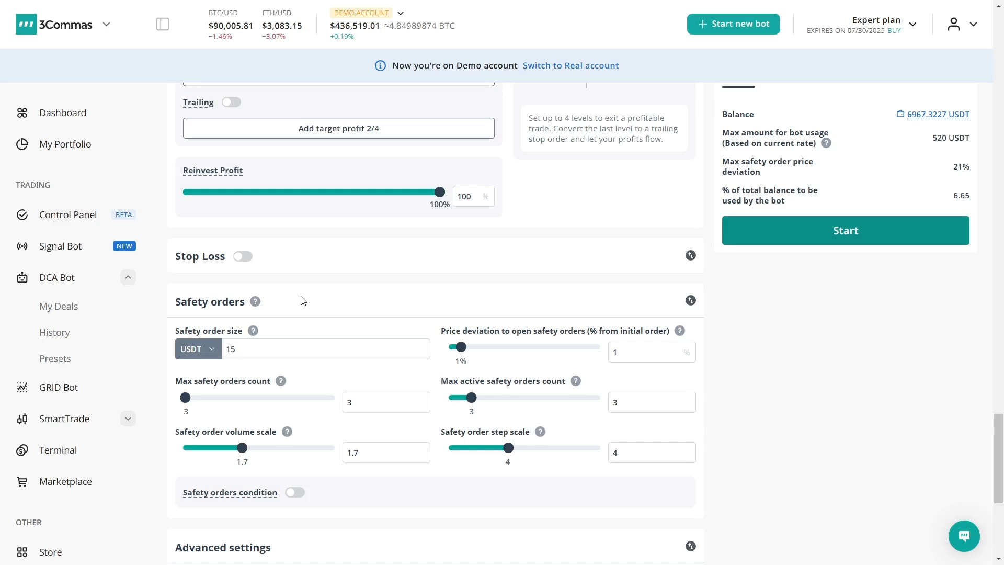
pyautogui.click(243, 257)
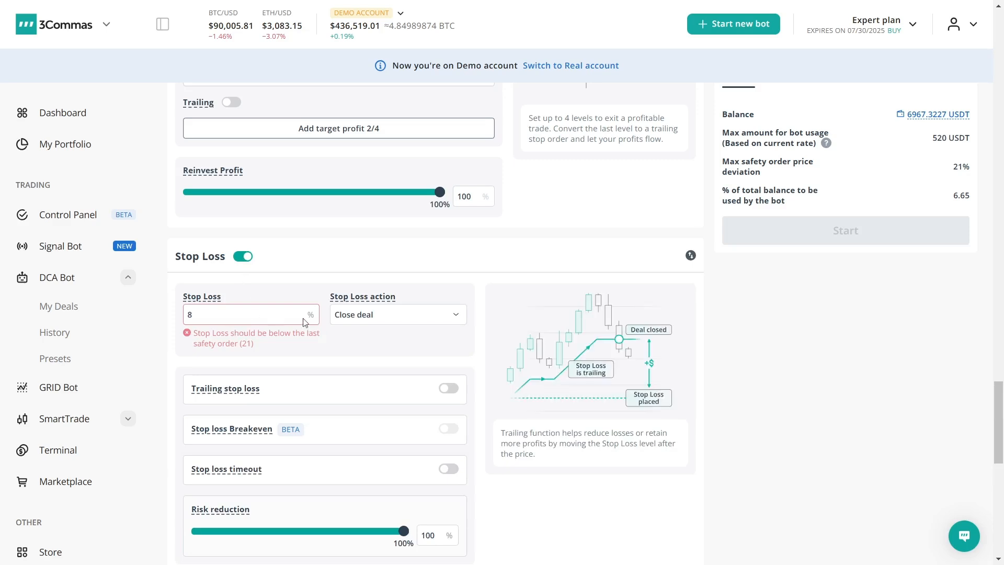
pyautogui.click(208, 316)
pyautogui.click(249, 257)
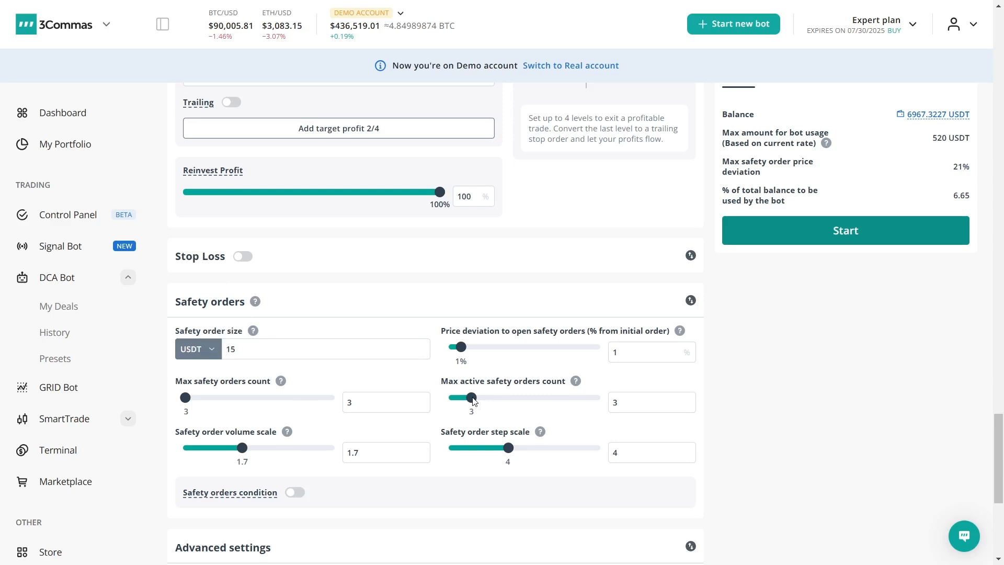
# - Set the max active safety orders count to 0, and the safety order step scale and volume scale to 0.10 each
pyautogui.moveTo(472, 399); pyautogui.dragTo(435, 403)
pyautogui.click(241, 258)
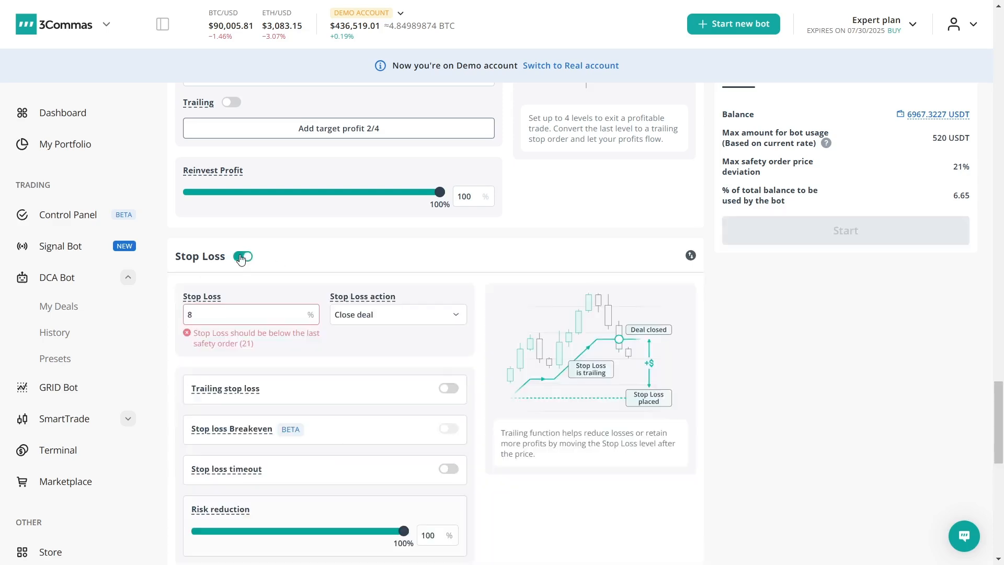
pyautogui.click(242, 257)
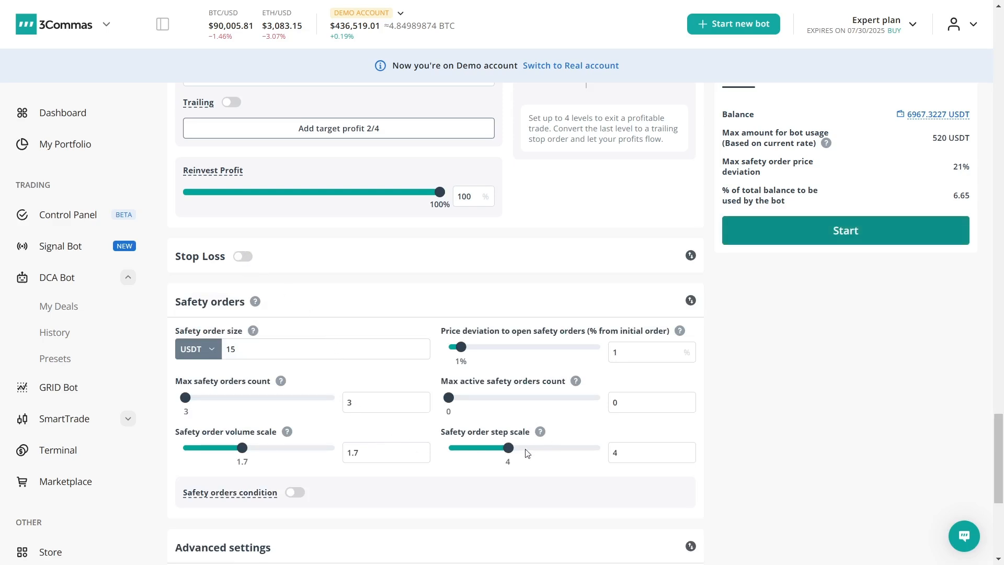
pyautogui.moveTo(509, 449); pyautogui.dragTo(348, 442)
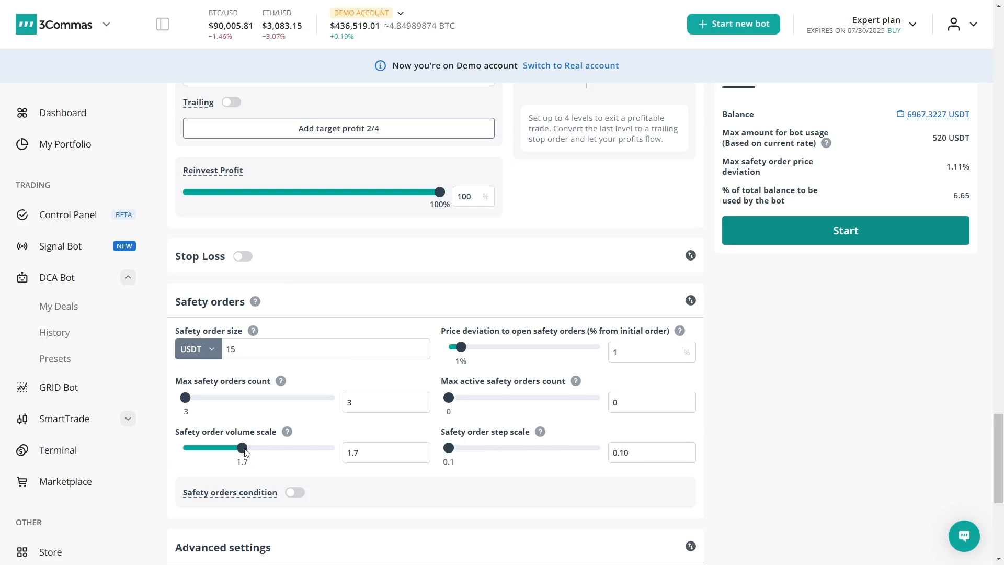
pyautogui.moveTo(245, 452); pyautogui.dragTo(137, 449)
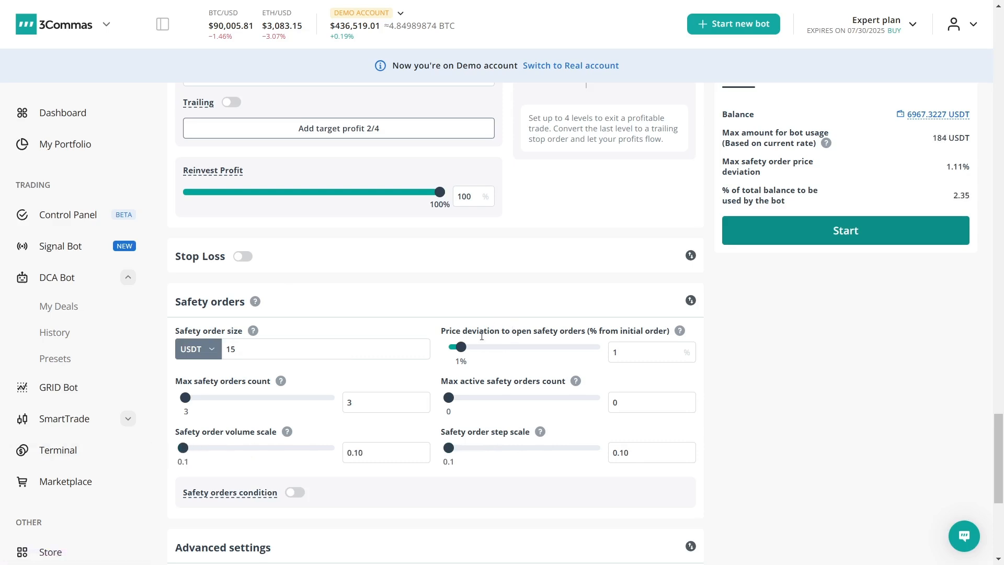
# - Enable Stop Loss at 8% with Close deal as the stop loss action
pyautogui.click(244, 257)
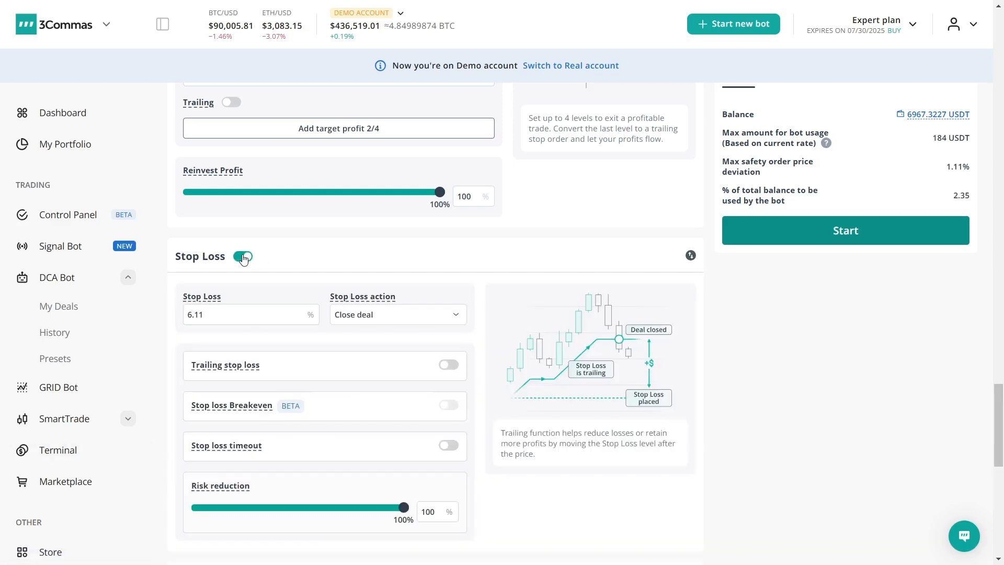
pyautogui.doubleClick(225, 312)
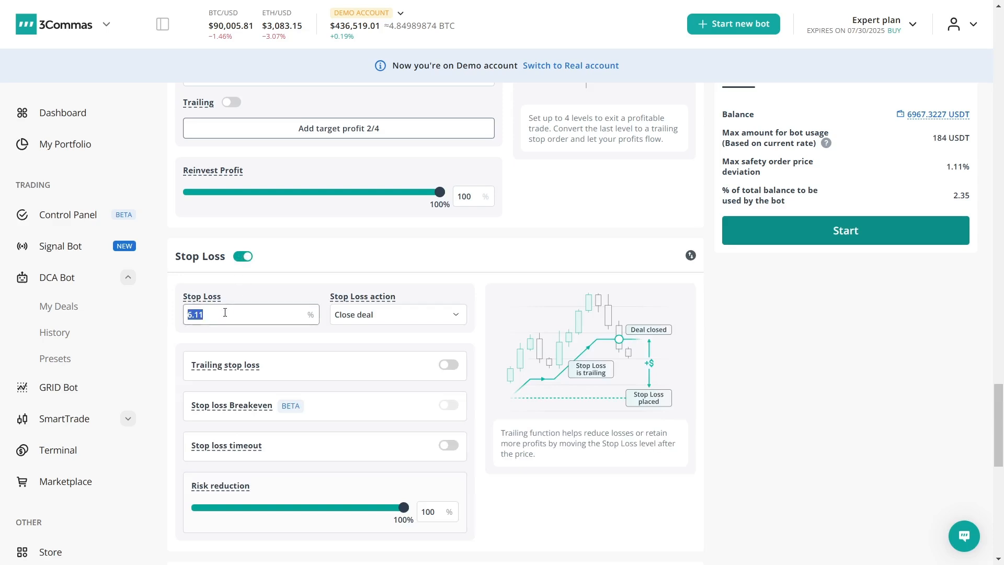
pyautogui.write('8')
pyautogui.click(293, 285)
pyautogui.click(462, 321)
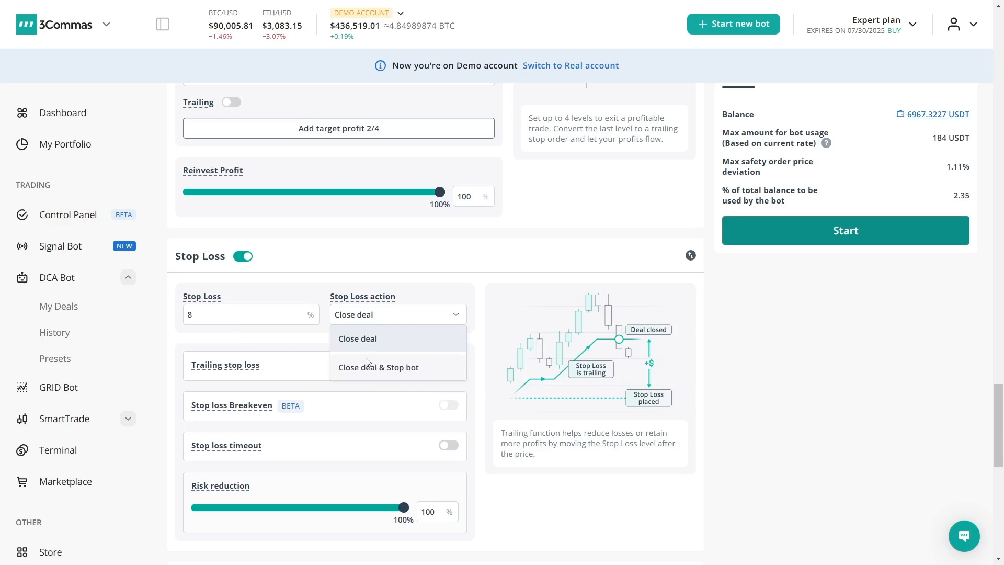
pyautogui.click(376, 337)
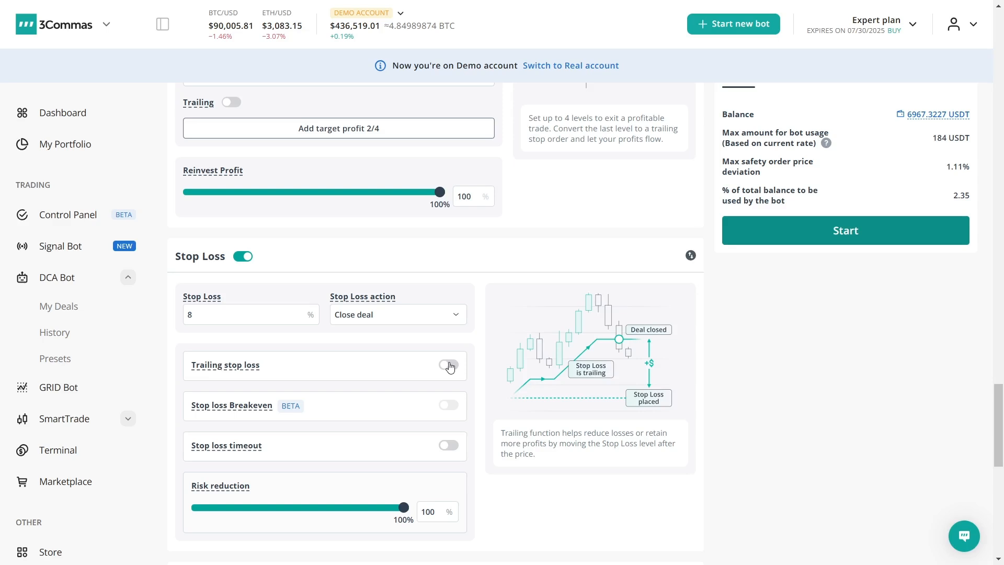
# - Enable the stop loss timeout and set it to 120 seconds
pyautogui.click(449, 446)
pyautogui.click(237, 474)
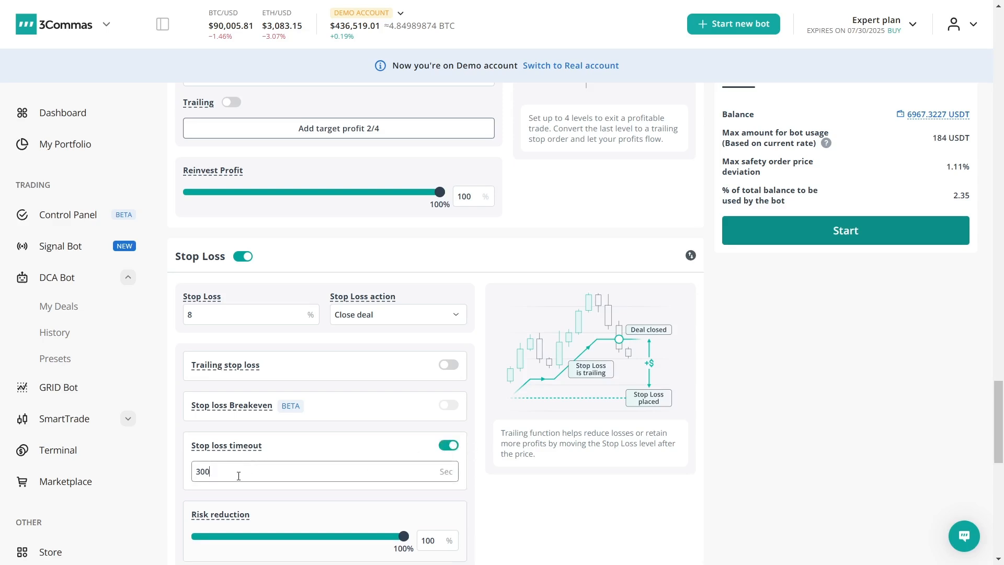
pyautogui.doubleClick(239, 476)
pyautogui.write('120')
pyautogui.scroll(-3, 394, 413)
pyautogui.scroll(1, 392, 410)
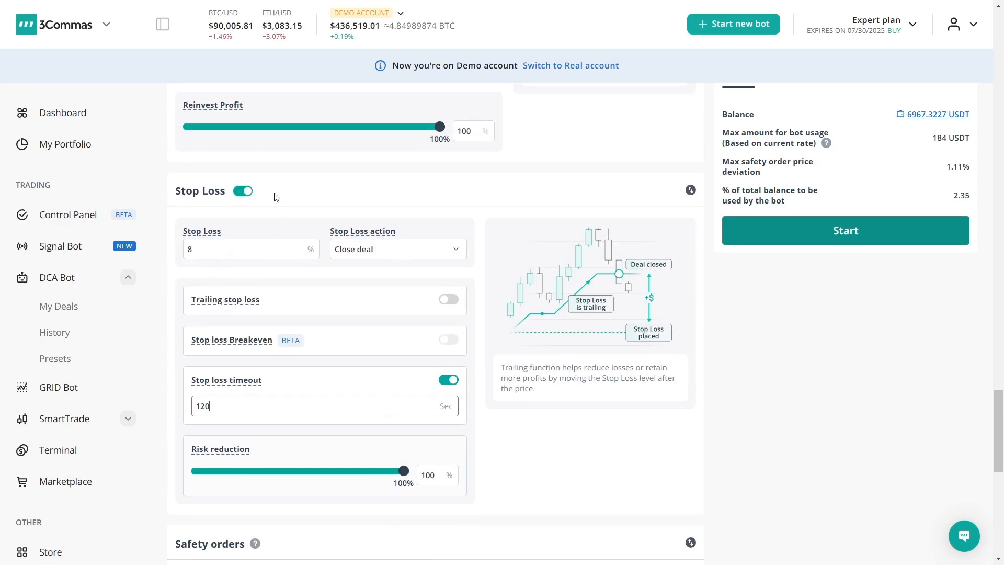
# - Turn Stop Loss off for the bot
pyautogui.click(246, 194)
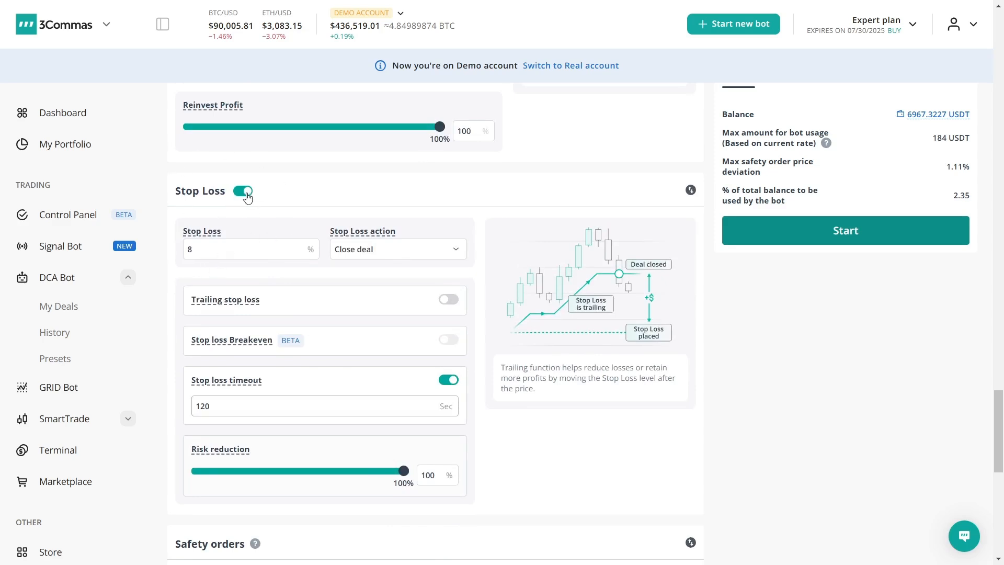
pyautogui.tripleClick(246, 192)
pyautogui.click(244, 192)
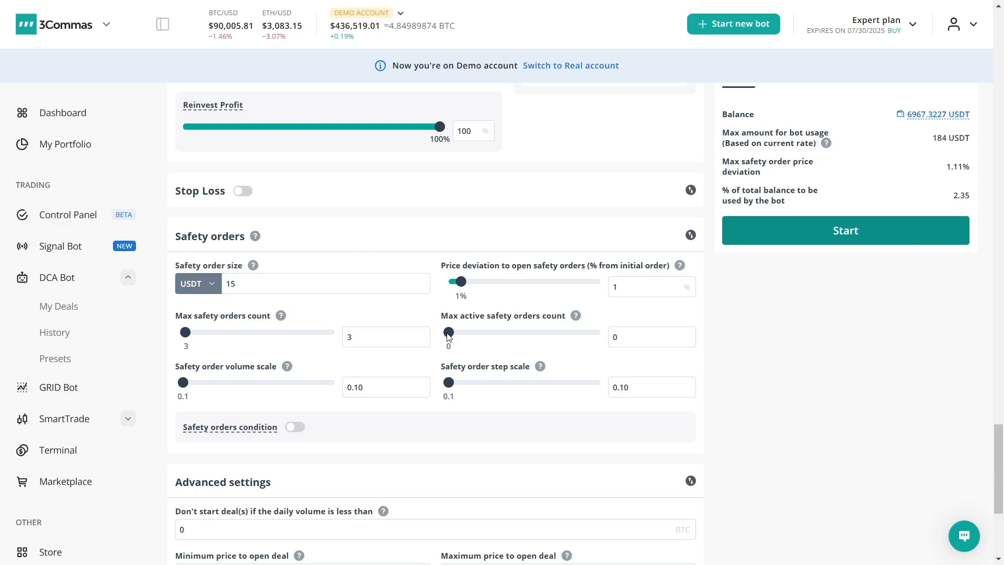
# - Set the max active safety orders count to 2
pyautogui.doubleClick(640, 335)
pyautogui.write('2')
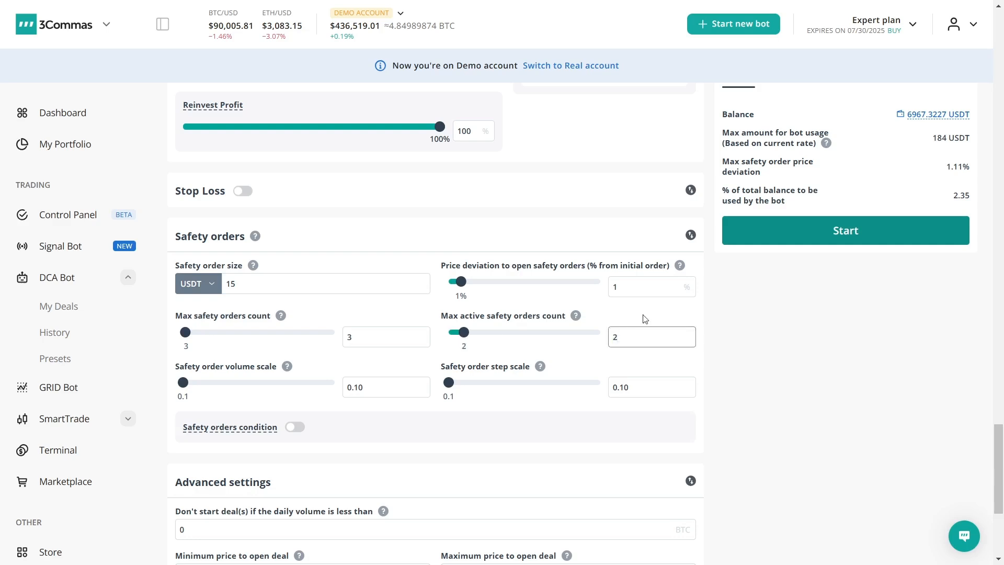
# - Set the safety order size to 40 USDT
pyautogui.click(234, 284)
pyautogui.moveTo(235, 284); pyautogui.dragTo(207, 289)
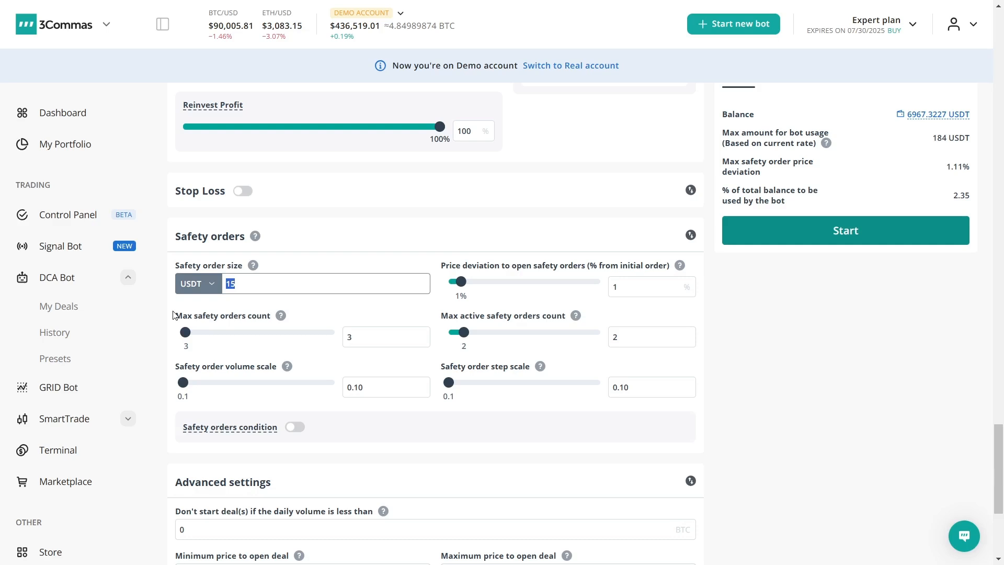
pyautogui.write('40')
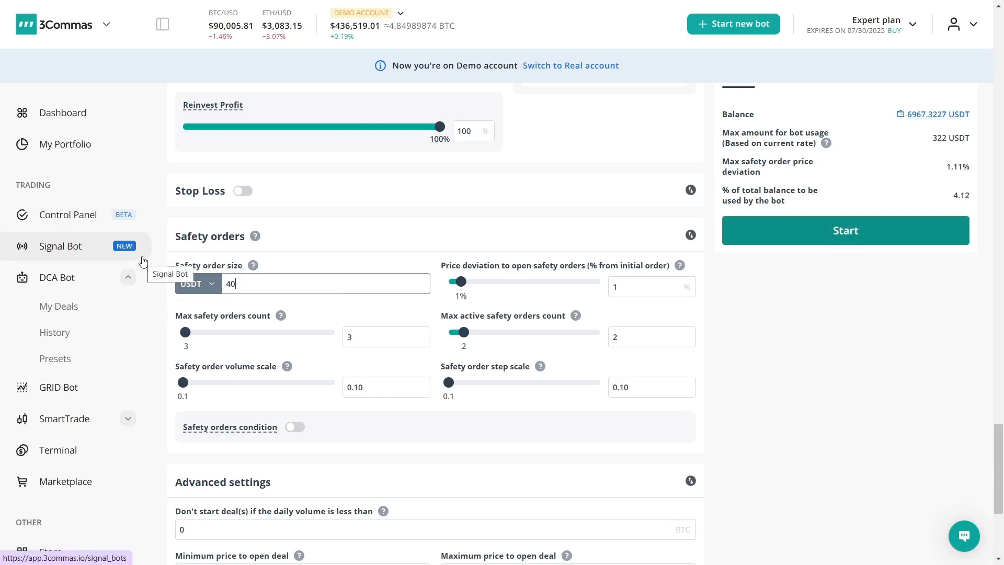
pyautogui.scroll(7, 307, 313)
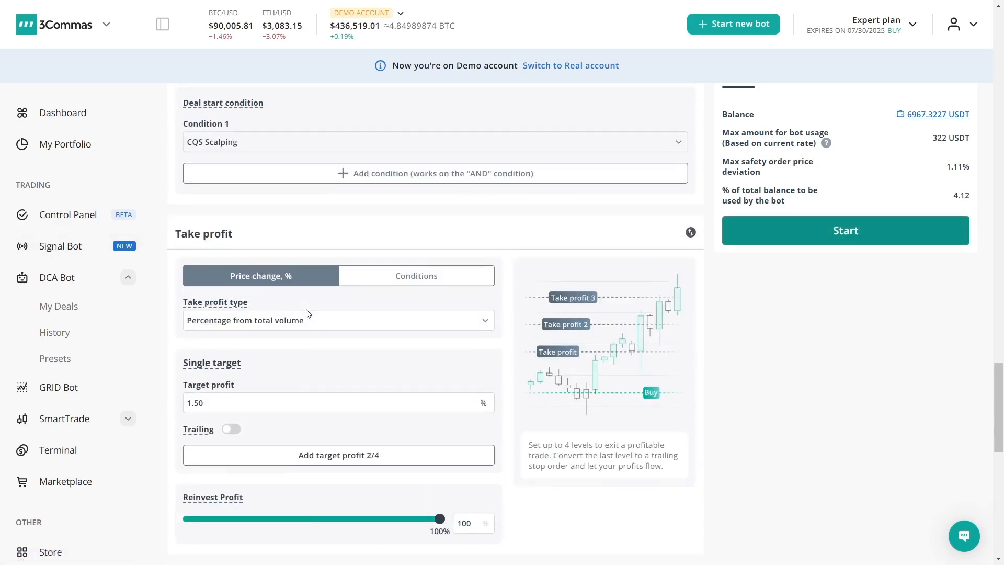
pyautogui.scroll(6, 245, 384)
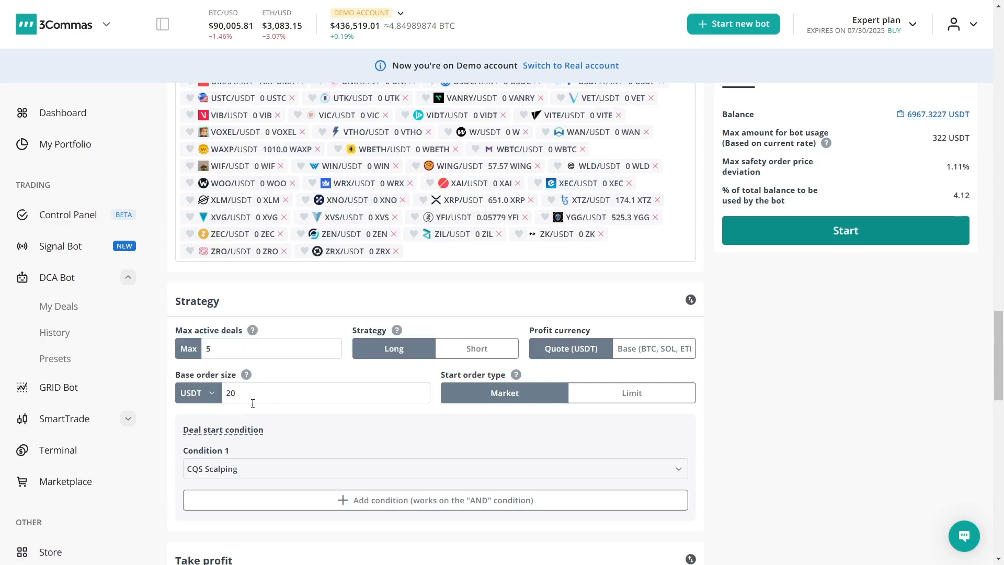
pyautogui.scroll(-12, 260, 416)
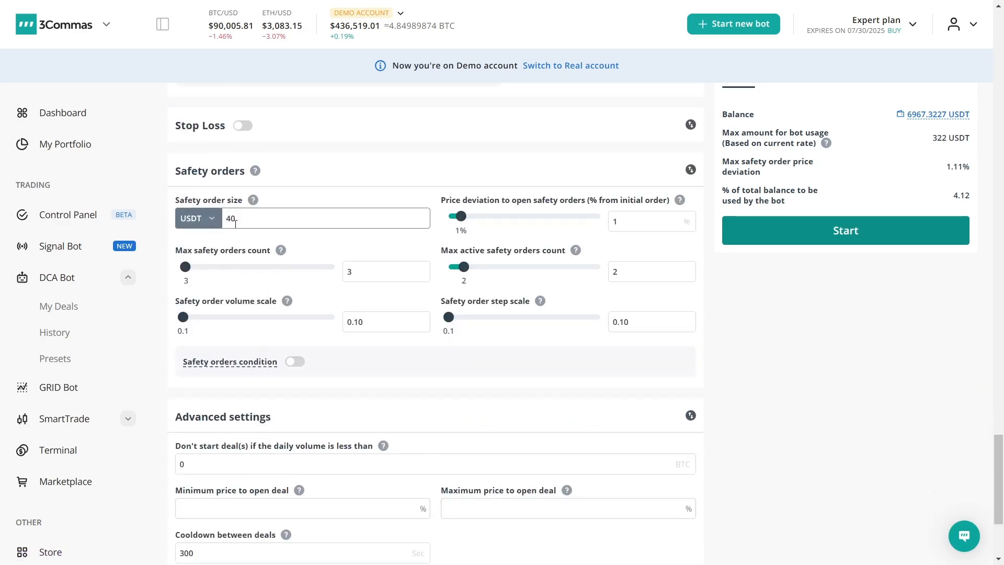
pyautogui.click(236, 223)
# - Set the safety order volume scale to 2
pyautogui.moveTo(185, 322); pyautogui.dragTo(248, 331)
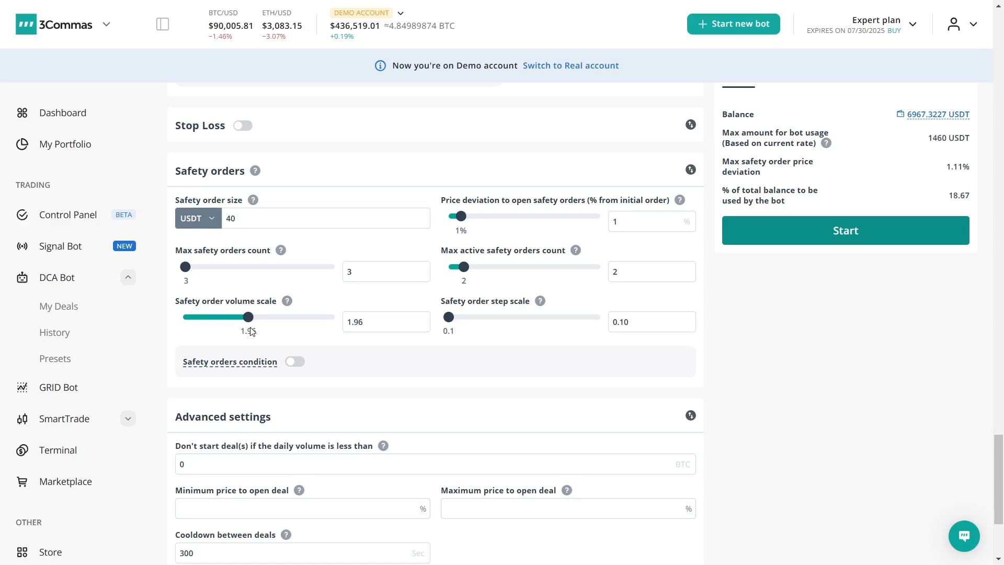
pyautogui.doubleClick(381, 321)
pyautogui.write('2')
pyautogui.moveTo(281, 250)
# - Set the safety order step scale to 4
pyautogui.moveTo(450, 323); pyautogui.dragTo(483, 324)
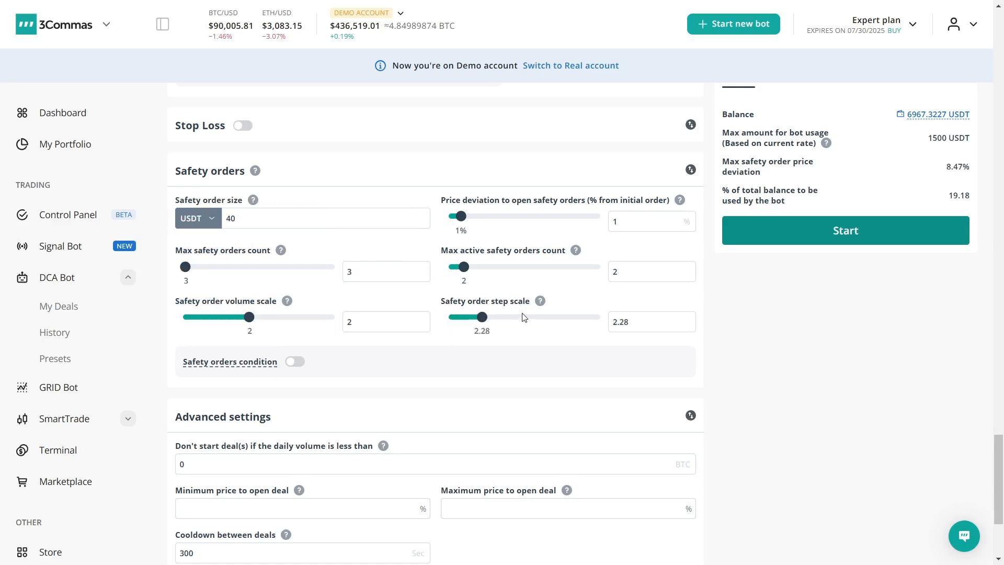
pyautogui.moveTo(541, 299)
pyautogui.moveTo(483, 318); pyautogui.dragTo(521, 317)
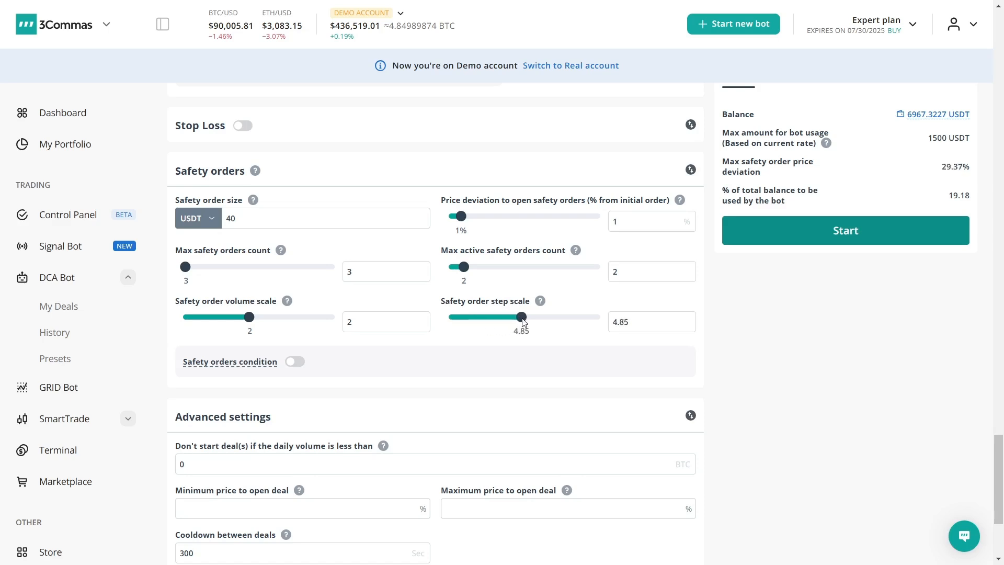
pyautogui.doubleClick(627, 322)
pyautogui.write('4')
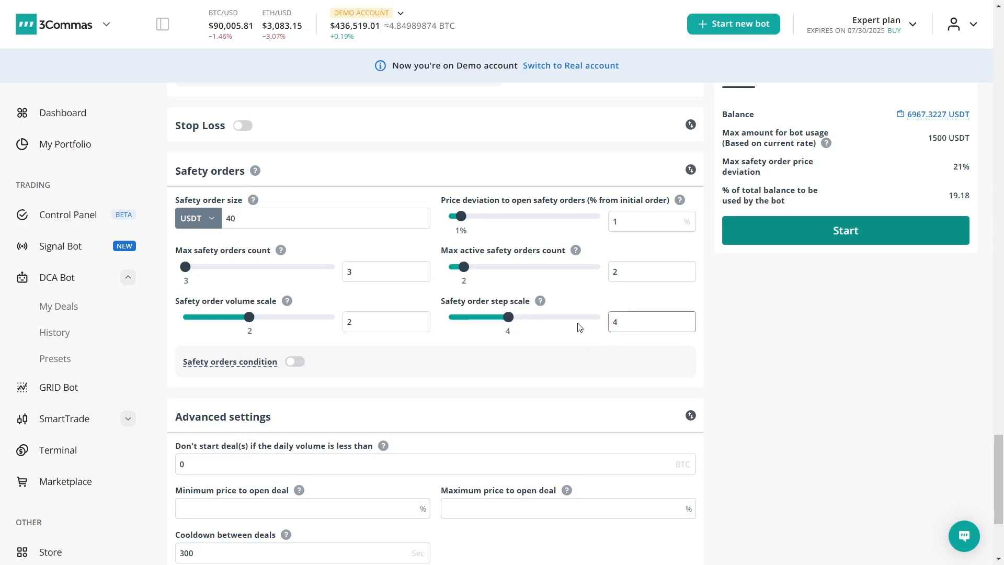
pyautogui.click(456, 344)
# - Review the bot summary's max amount for bot usage and max safety order price deviation against the safety order settings
pyautogui.moveTo(925, 139); pyautogui.dragTo(980, 142)
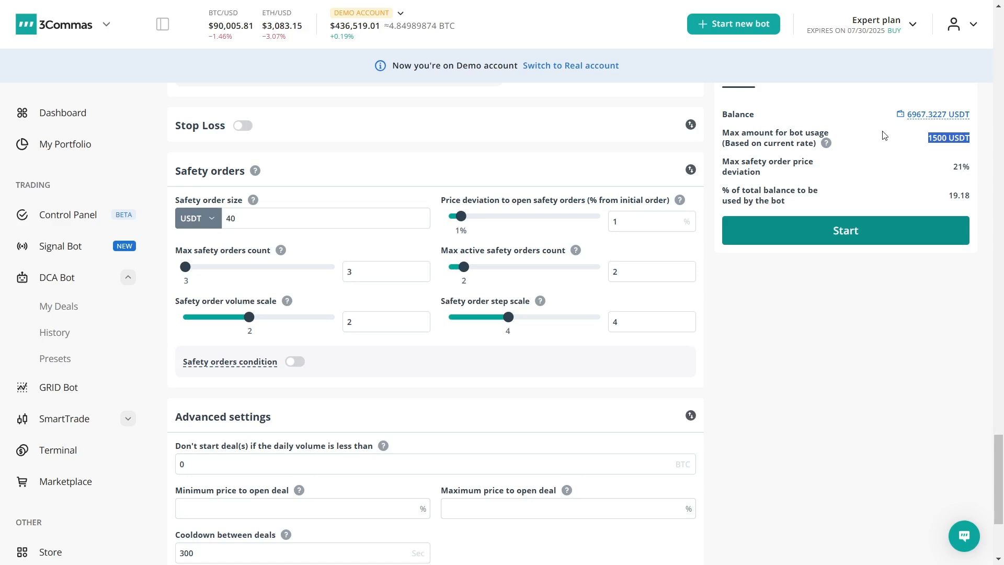
pyautogui.click(848, 169)
pyautogui.moveTo(953, 168); pyautogui.dragTo(976, 171)
pyautogui.click(790, 174)
pyautogui.moveTo(826, 142)
pyautogui.scroll(-3, 380, 360)
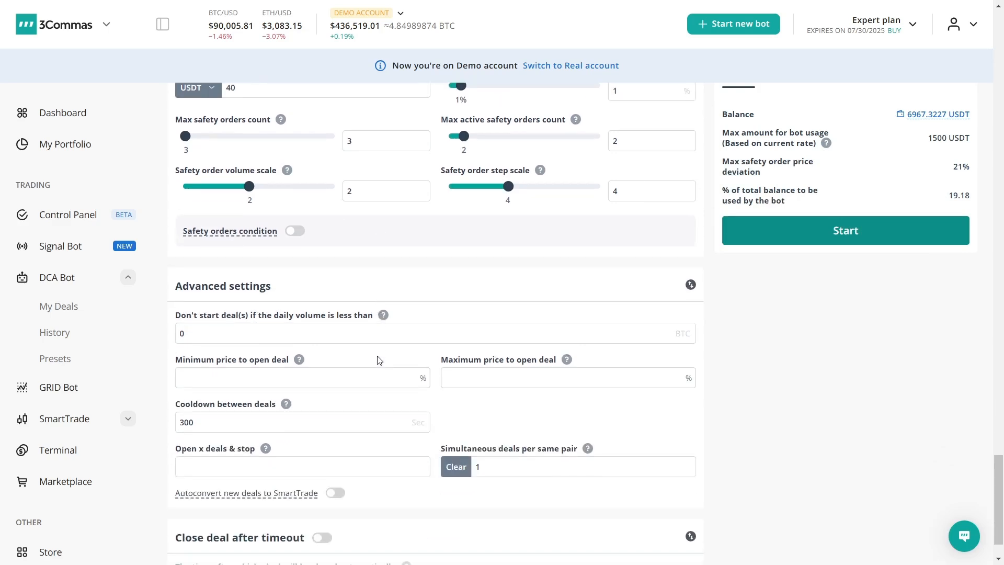
pyautogui.scroll(5, 379, 360)
pyautogui.scroll(-6, 378, 357)
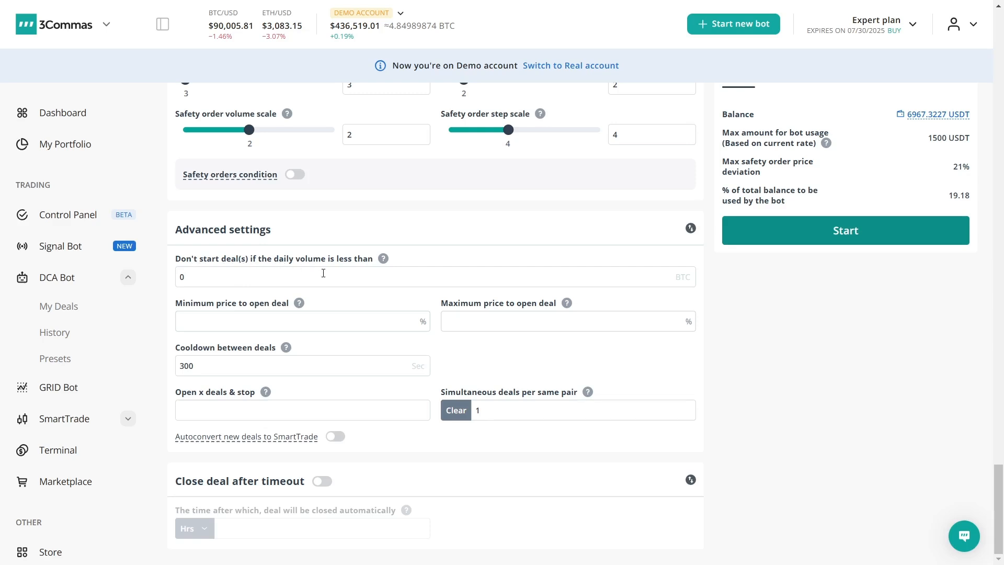
# - Examine the advanced settings for the minimum daily volume and the minimum and maximum price to open a deal
pyautogui.moveTo(363, 250)
pyautogui.click(358, 284)
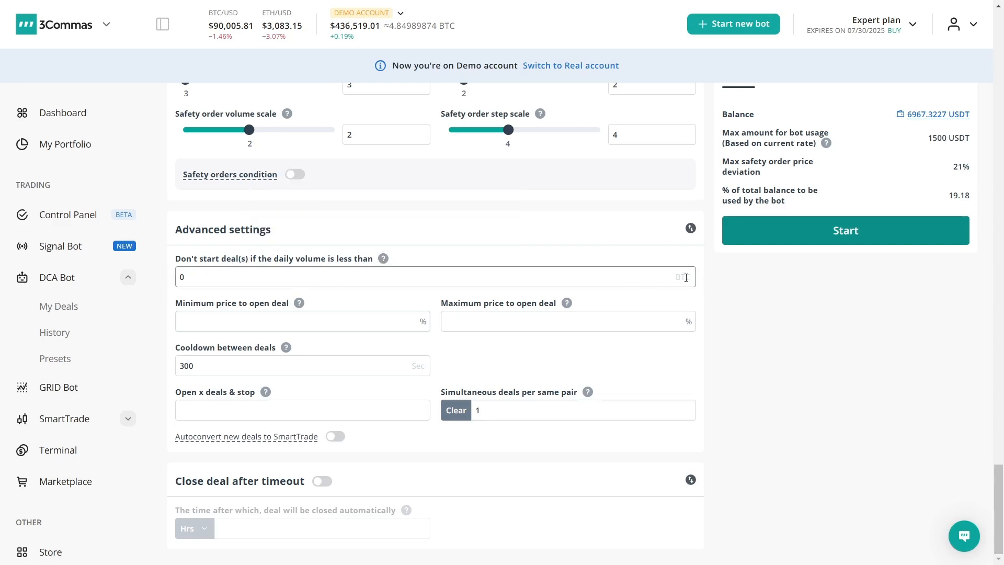
pyautogui.moveTo(674, 277); pyautogui.dragTo(696, 283)
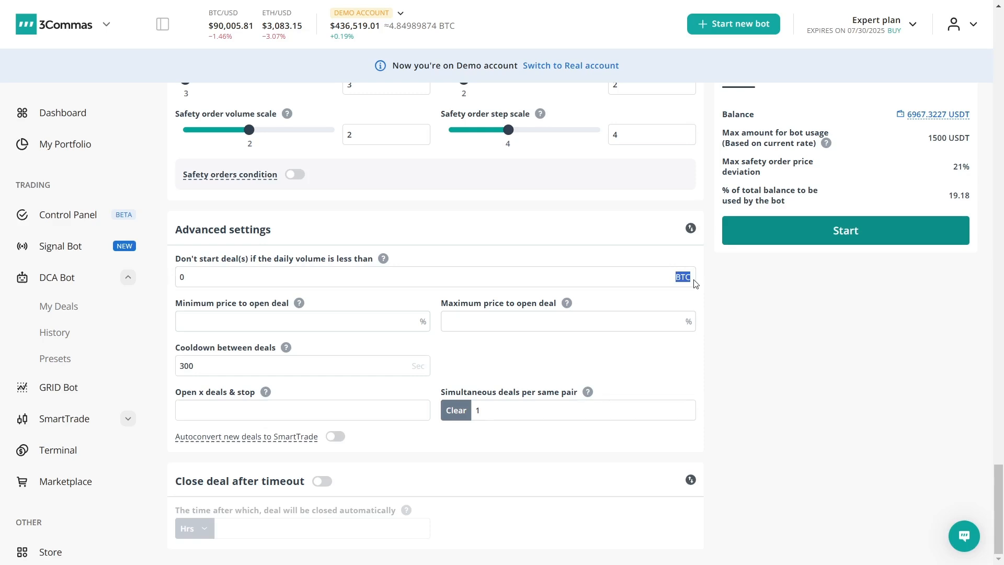
pyautogui.click(661, 277)
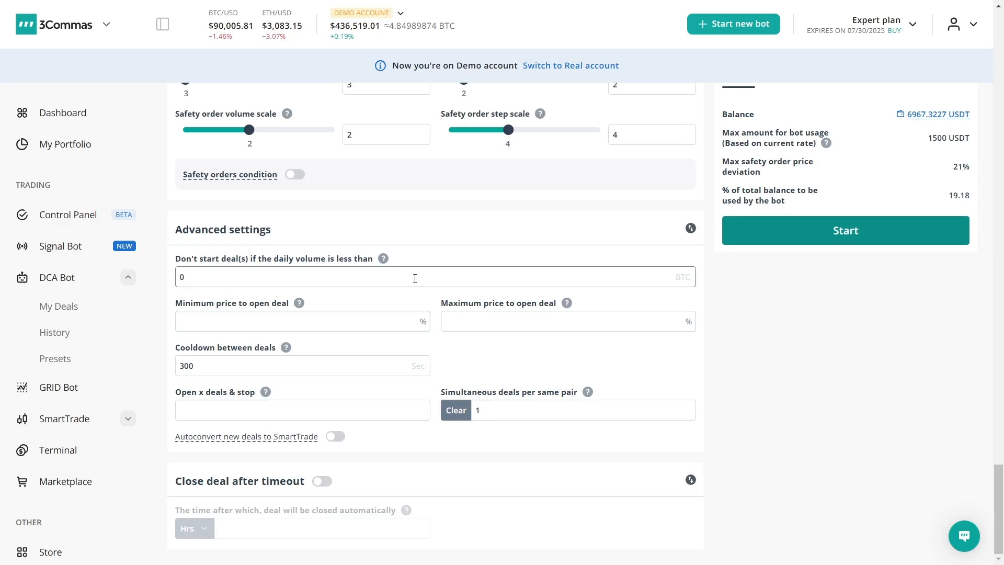
pyautogui.doubleClick(206, 282)
pyautogui.click(183, 277)
pyautogui.click(252, 322)
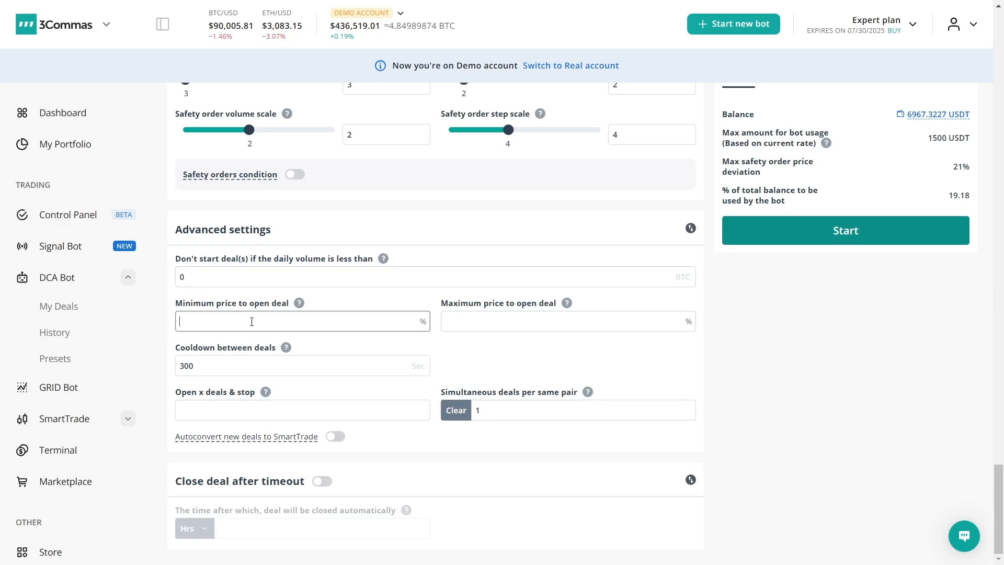
pyautogui.click(531, 324)
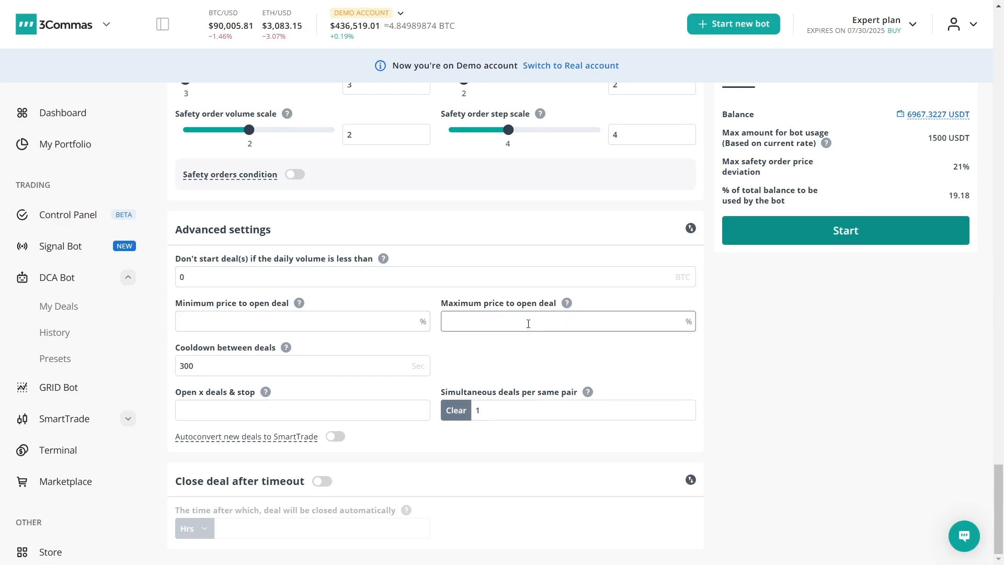
pyautogui.click(241, 314)
pyautogui.click(234, 317)
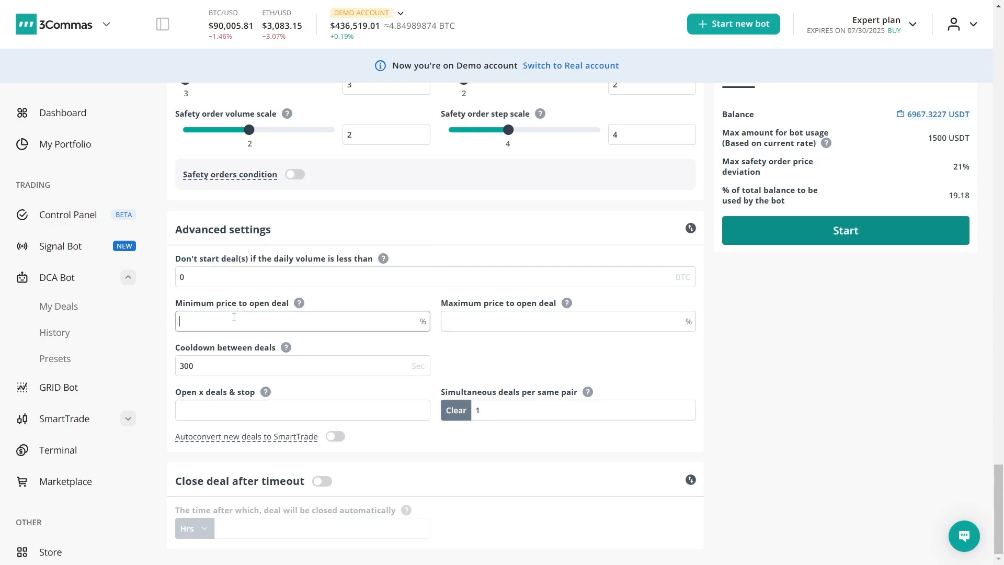
pyautogui.click(535, 327)
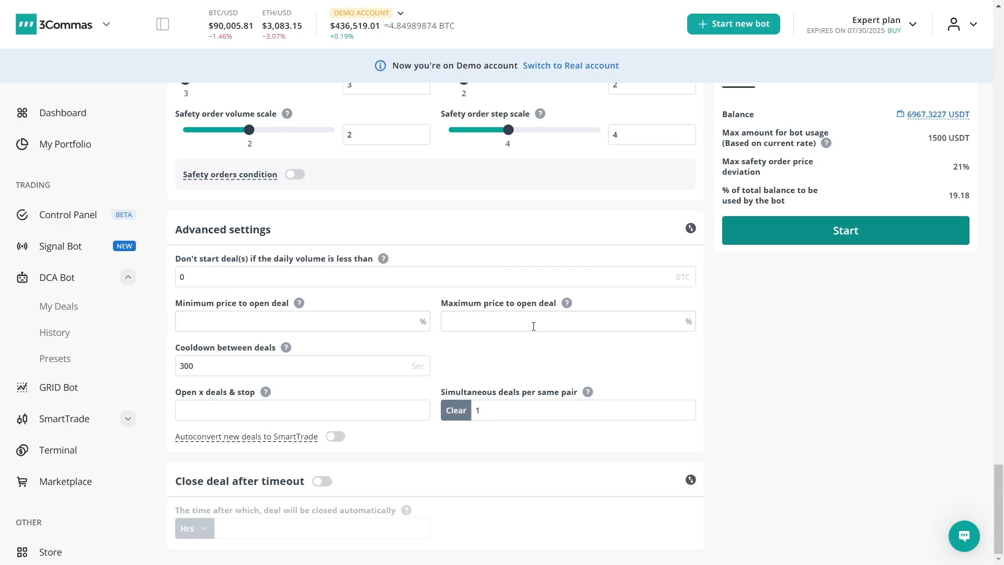
pyautogui.click(493, 318)
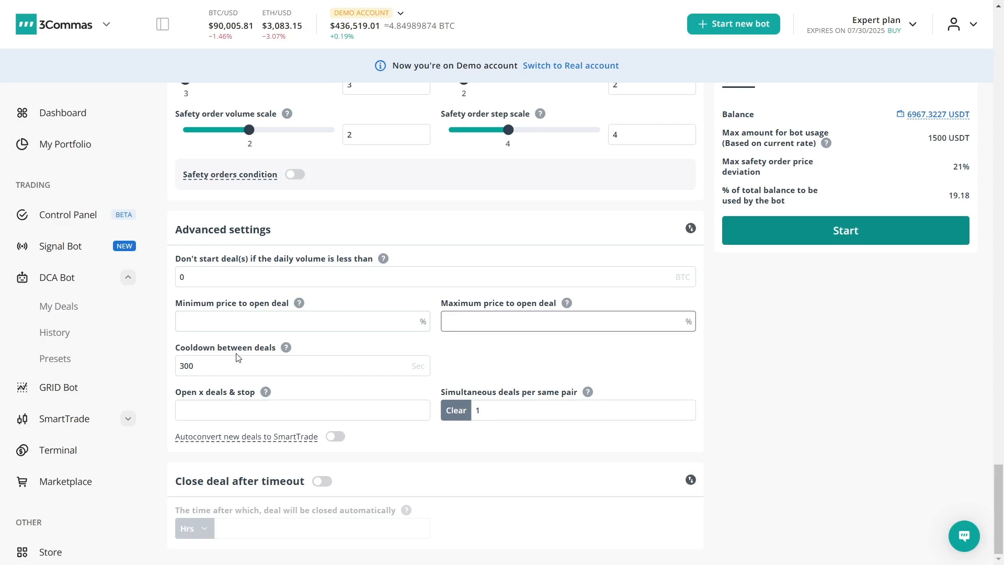
# - Set the cooldown between deals to 0 seconds
pyautogui.click(220, 368)
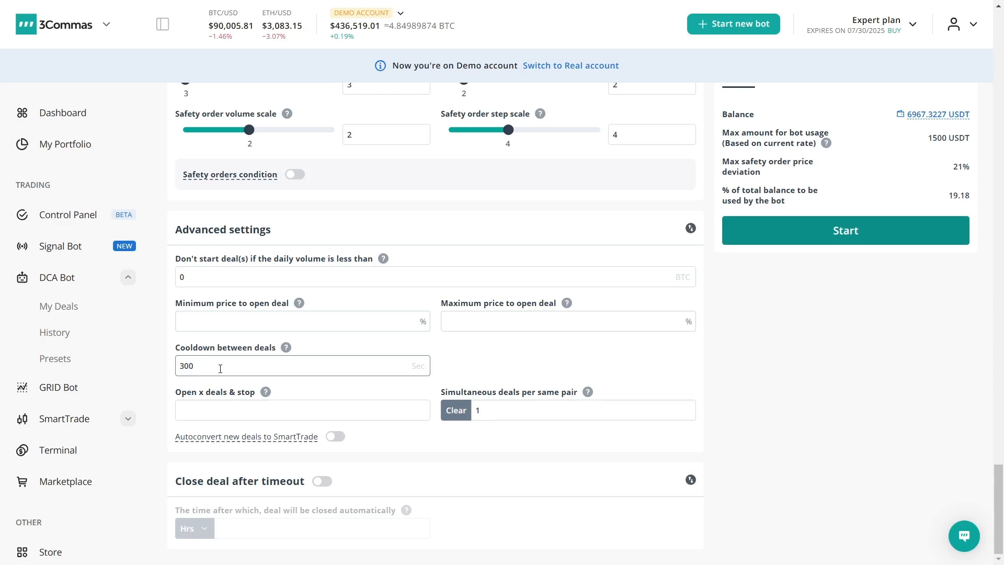
pyautogui.doubleClick(192, 363)
pyautogui.write('0')
# - Try a limit of 50 for Open x deals & stop and clear it again
pyautogui.click(303, 413)
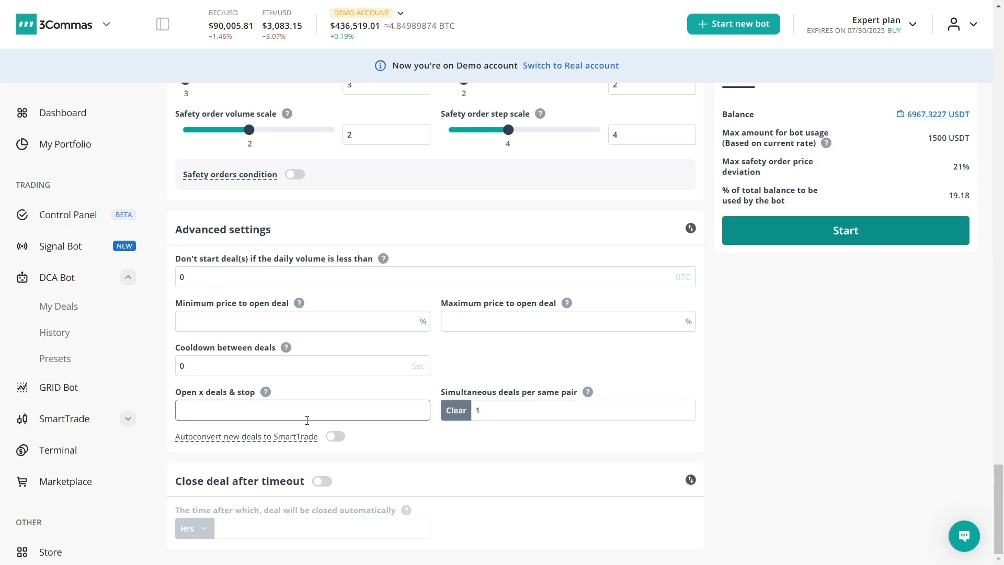
pyautogui.write('50')
pyautogui.moveTo(178, 412); pyautogui.dragTo(217, 413)
pyautogui.press('BackSpace')
pyautogui.click(480, 411)
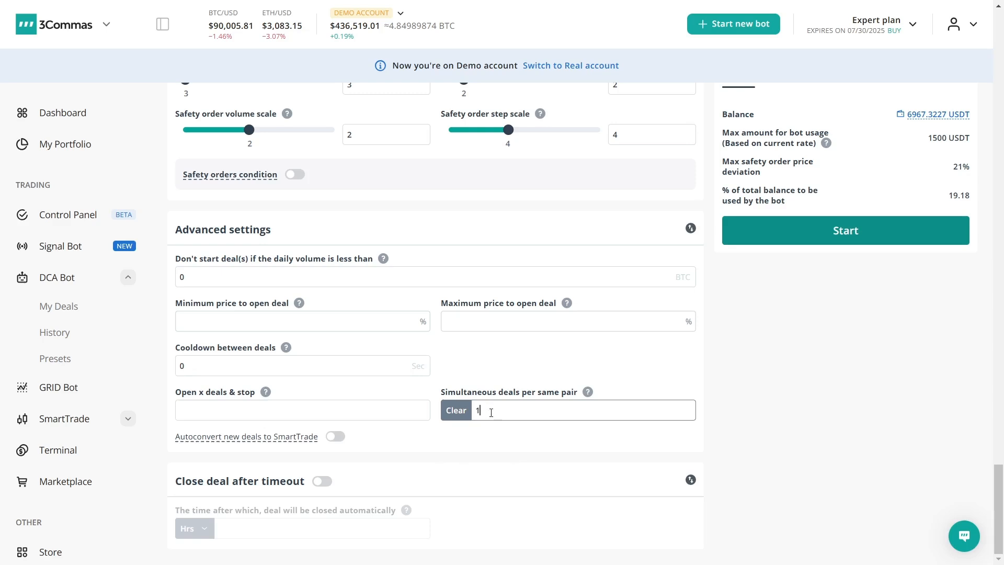
# - Enable Close deal after timeout and set the automatic closing time to 7 days
pyautogui.click(323, 482)
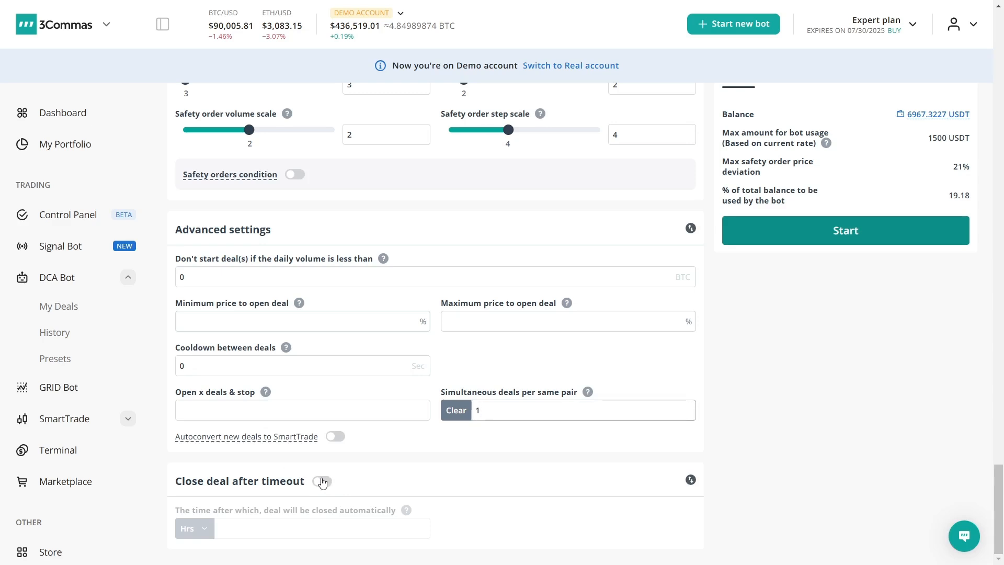
pyautogui.click(182, 519)
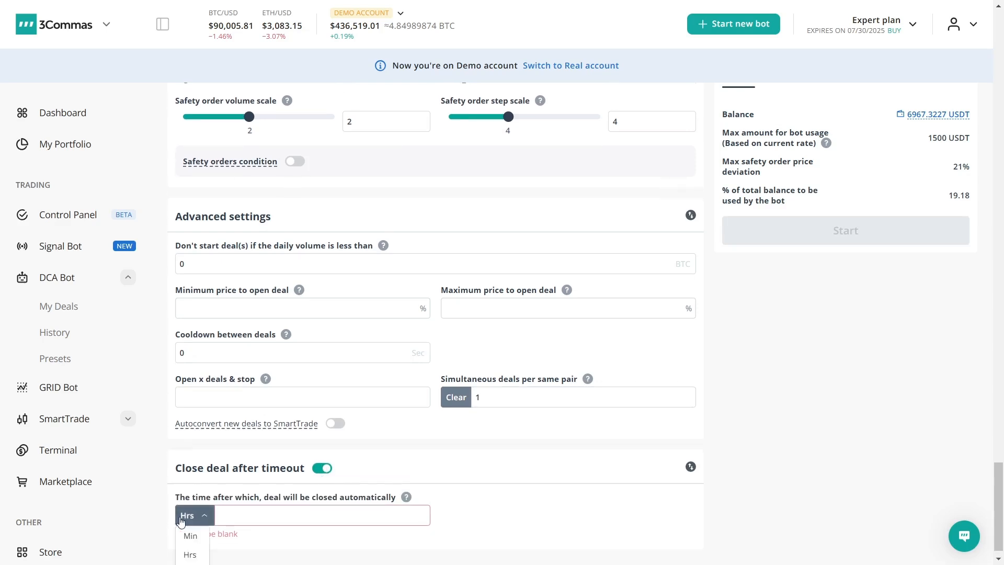
pyautogui.scroll(-1, 182, 520)
pyautogui.click(190, 553)
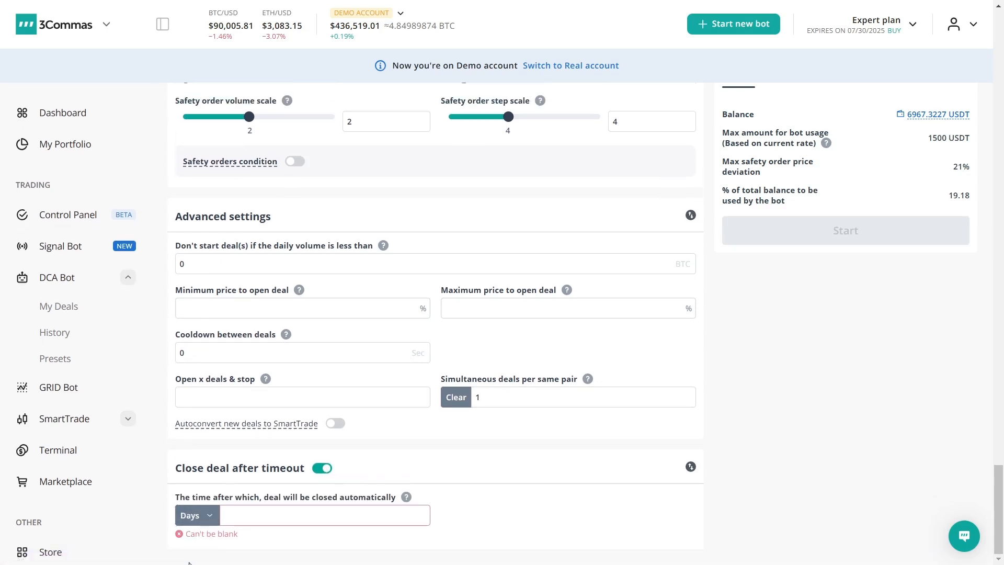
pyautogui.click(236, 515)
pyautogui.write('7')
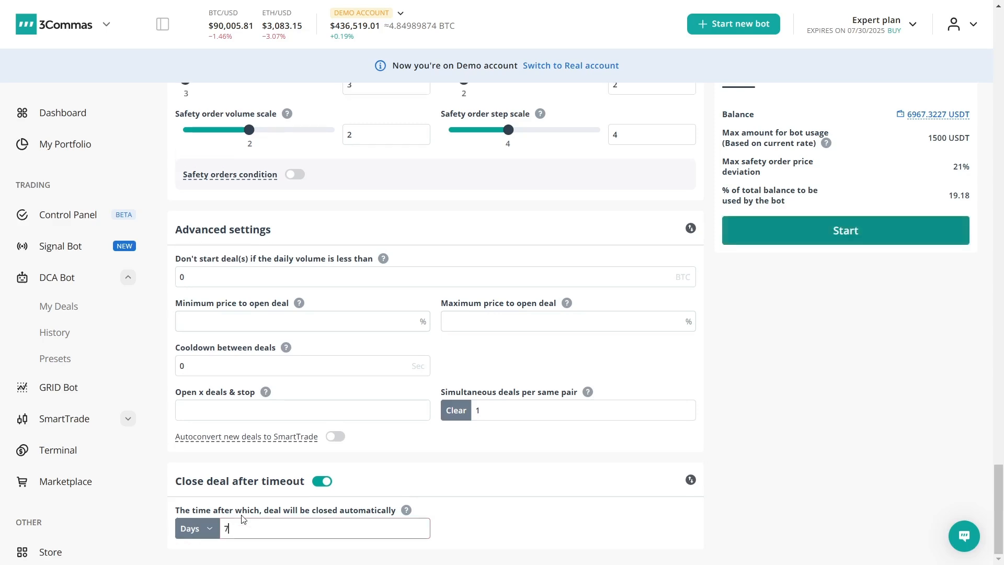
pyautogui.click(494, 538)
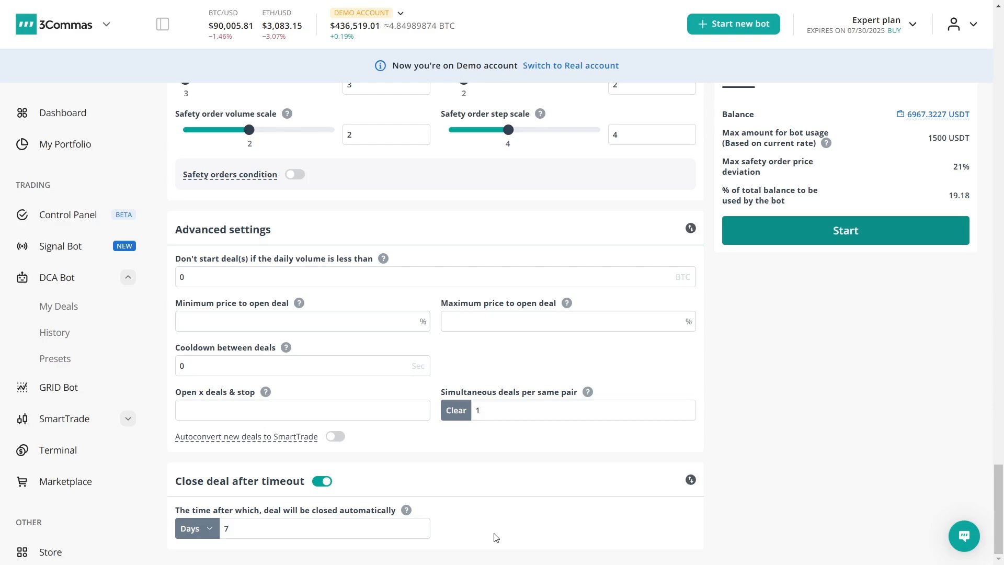
# - Rename the bot to "USDT SPOT New Tutorial" and start it
pyautogui.scroll(1, 577, 320)
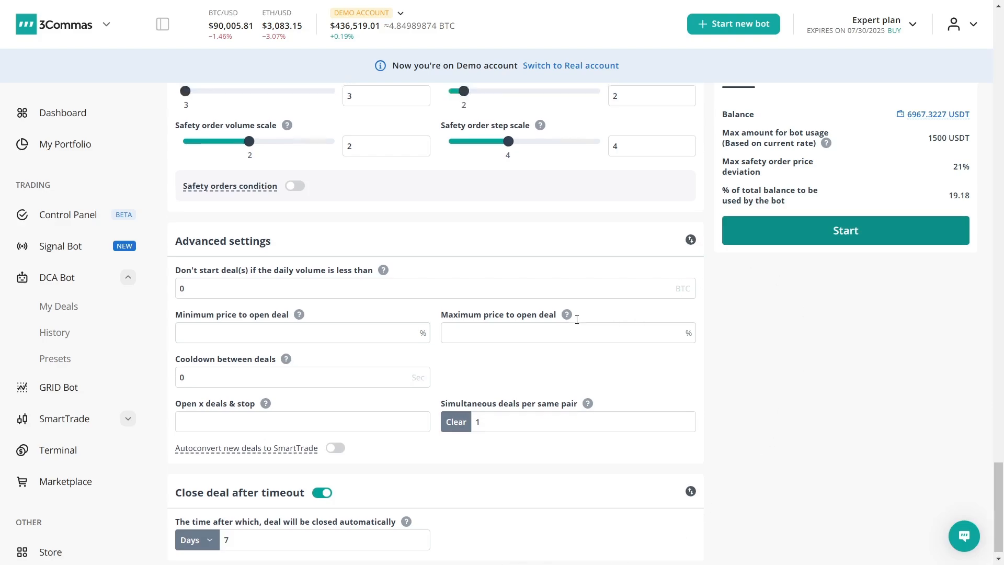
pyautogui.scroll(20, 577, 319)
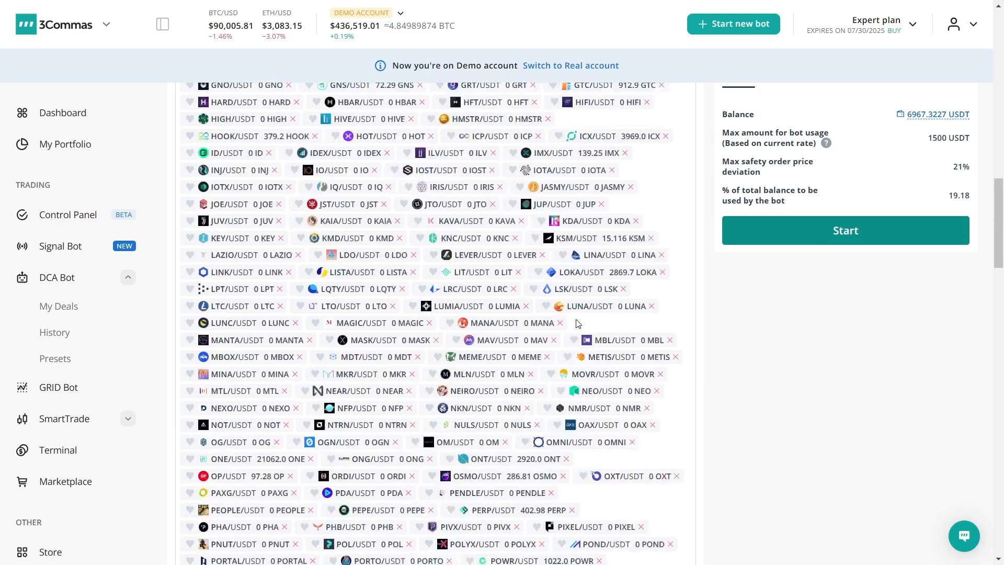
pyautogui.scroll(15, 577, 323)
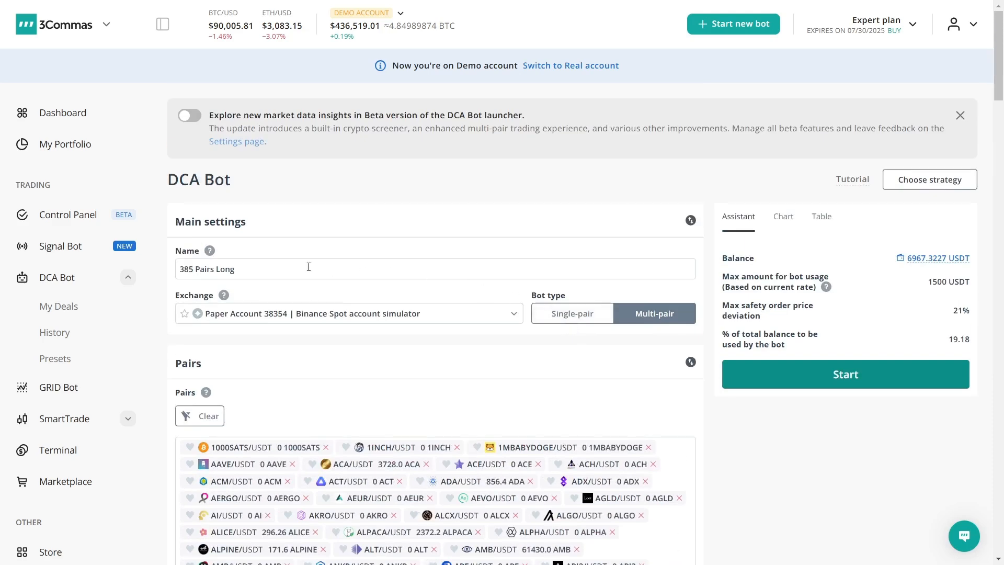
pyautogui.tripleClick(308, 266)
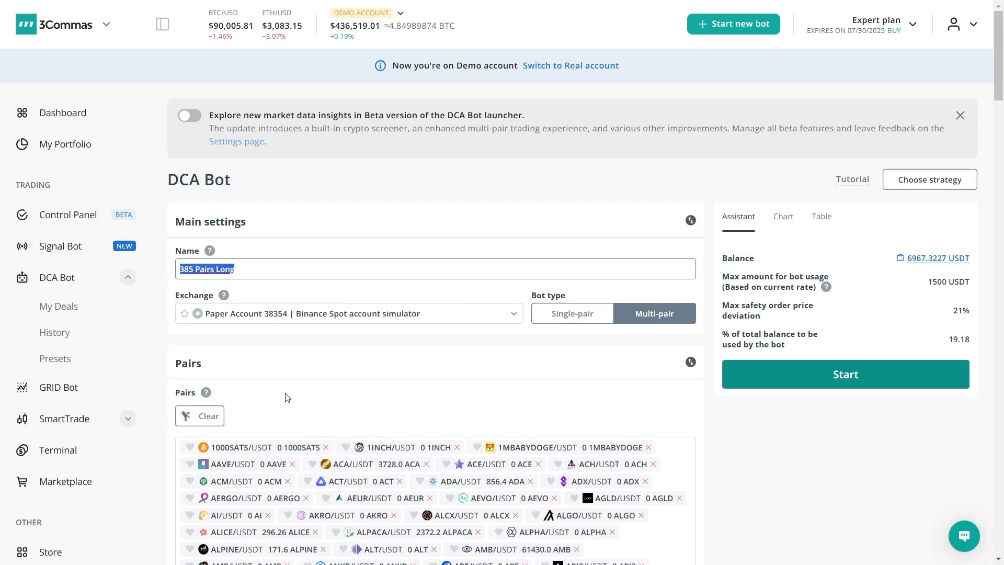
pyautogui.write('USDT')
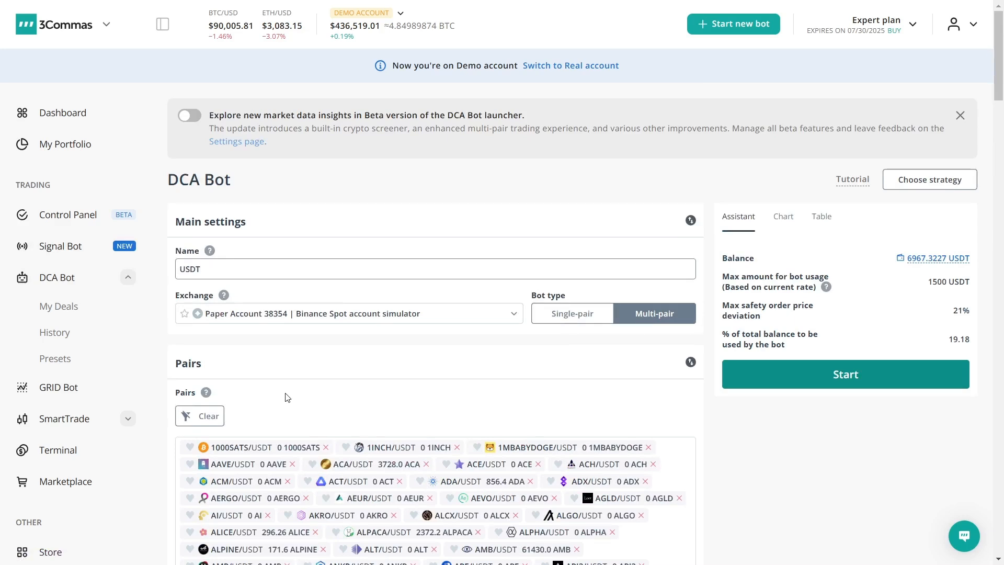
pyautogui.write(' SPOT New Tutorial')
pyautogui.click(848, 376)
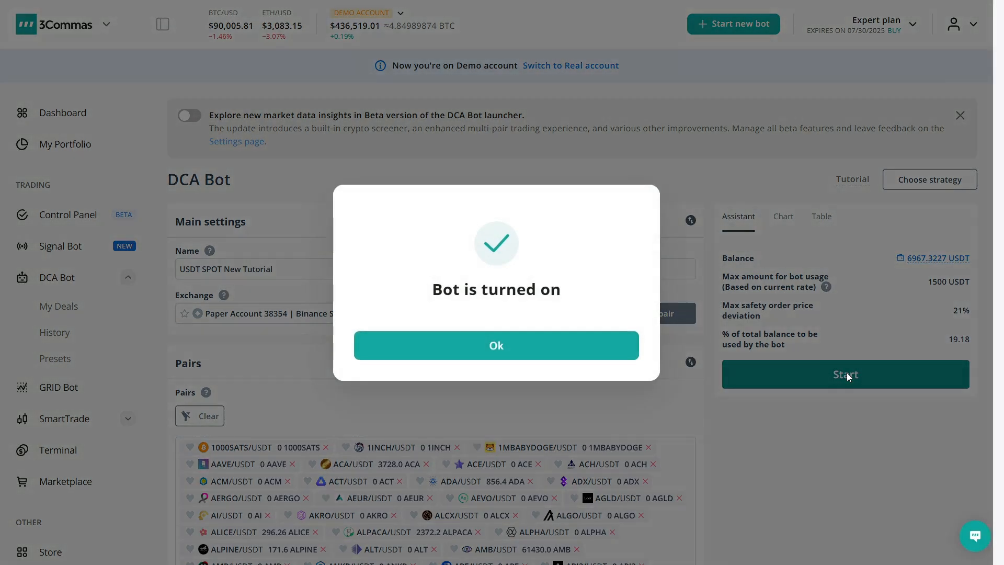
pyautogui.click(501, 350)
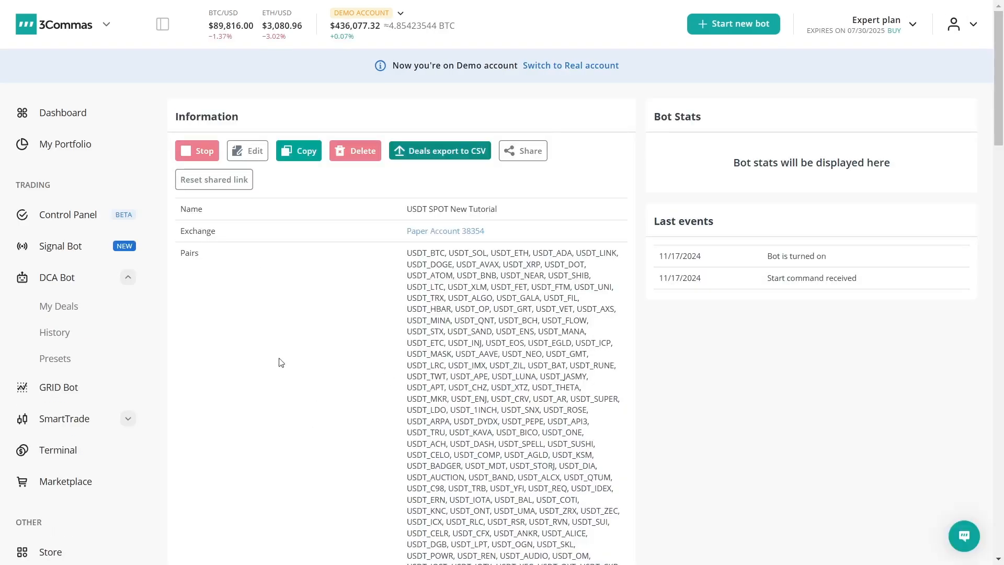
# - Review the started bot's parameters and signal messages on its information page, and open the DCA Bot overview at the list of bots
pyautogui.scroll(-15, 352, 394)
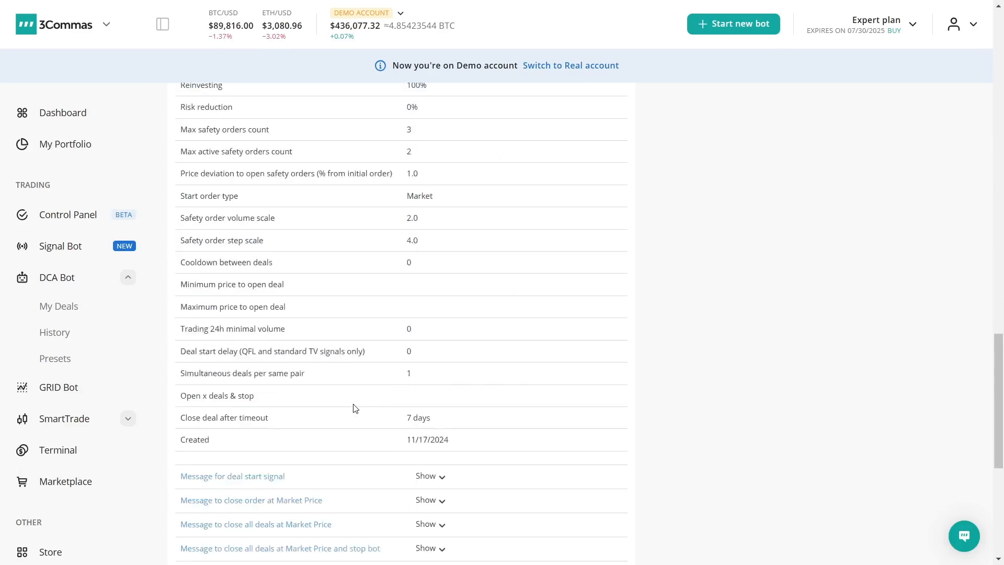
pyautogui.scroll(-7, 355, 407)
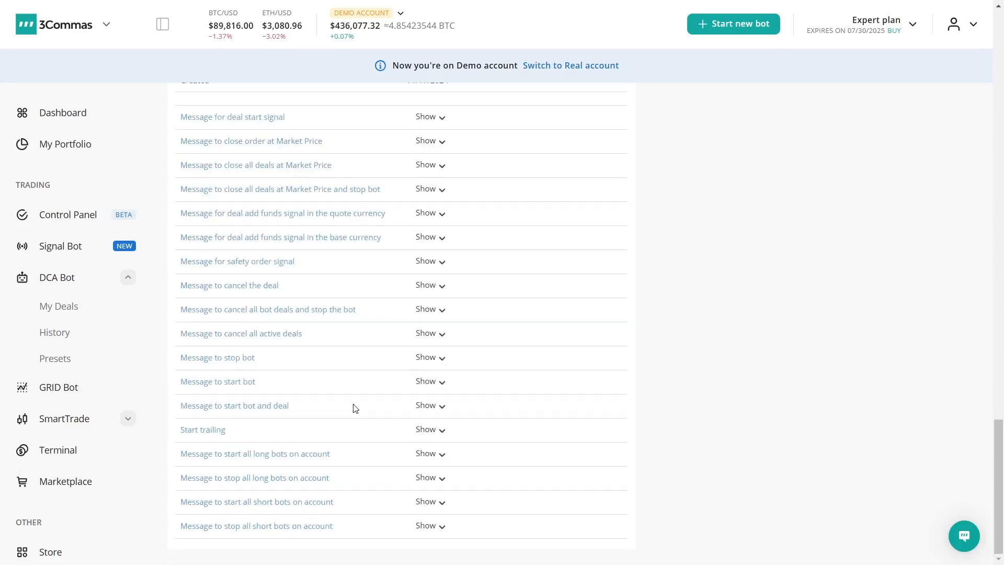
pyautogui.scroll(10, 355, 408)
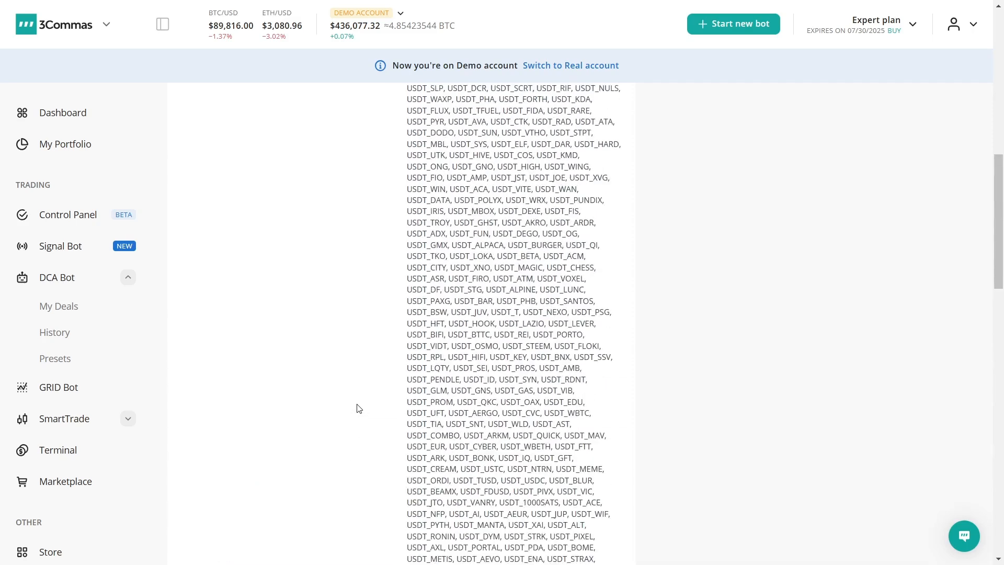
pyautogui.scroll(4, 358, 408)
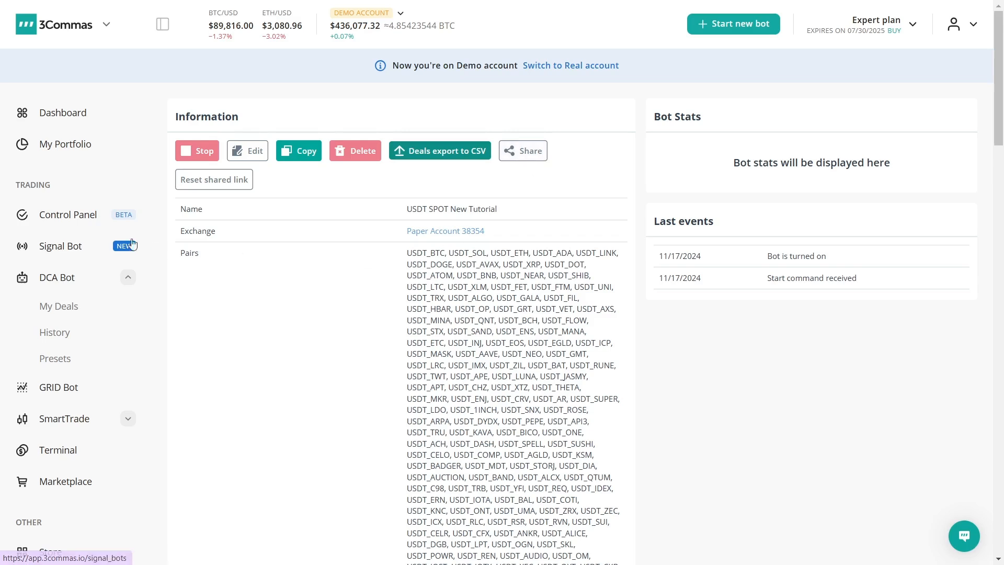
pyautogui.click(42, 283)
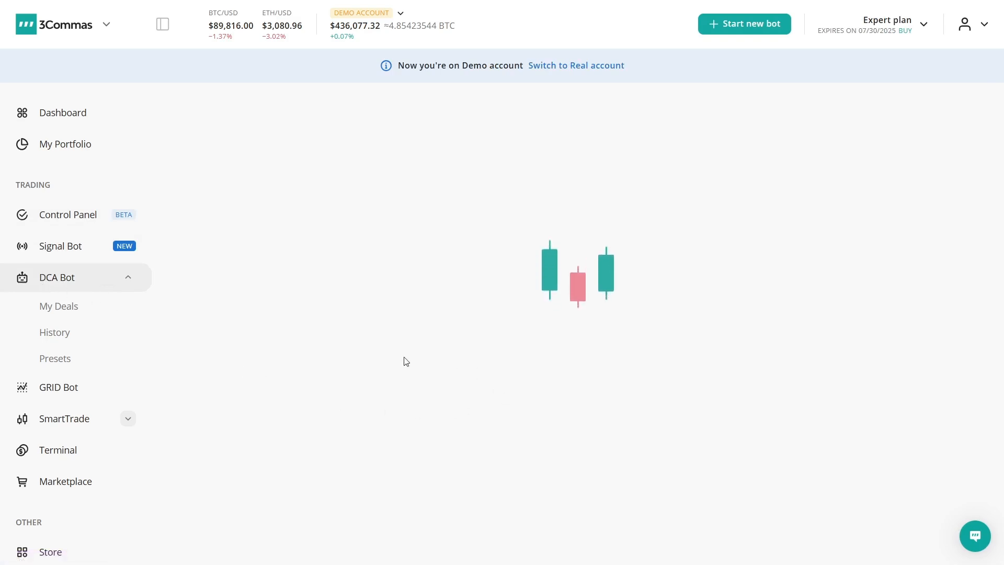
pyautogui.scroll(-10, 523, 398)
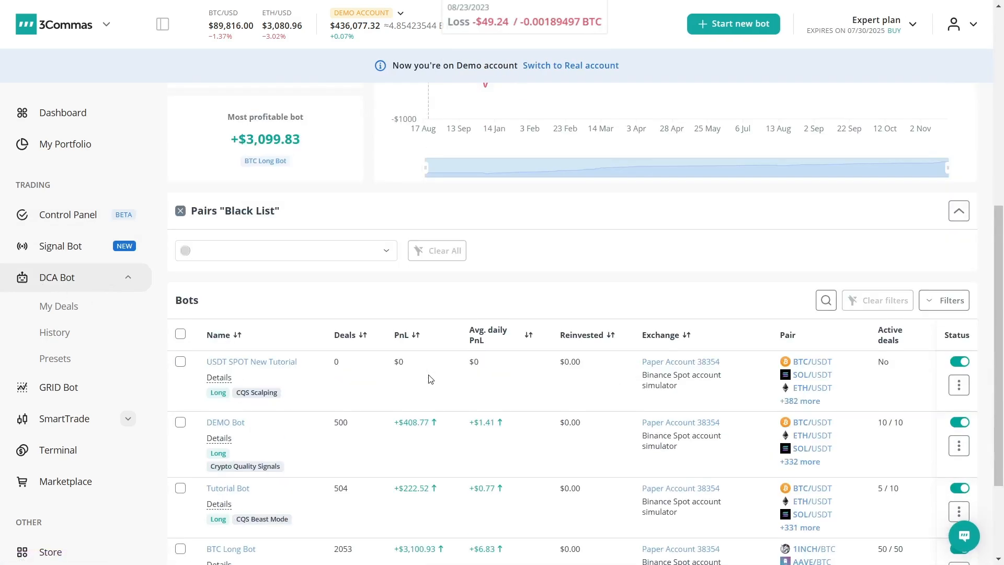